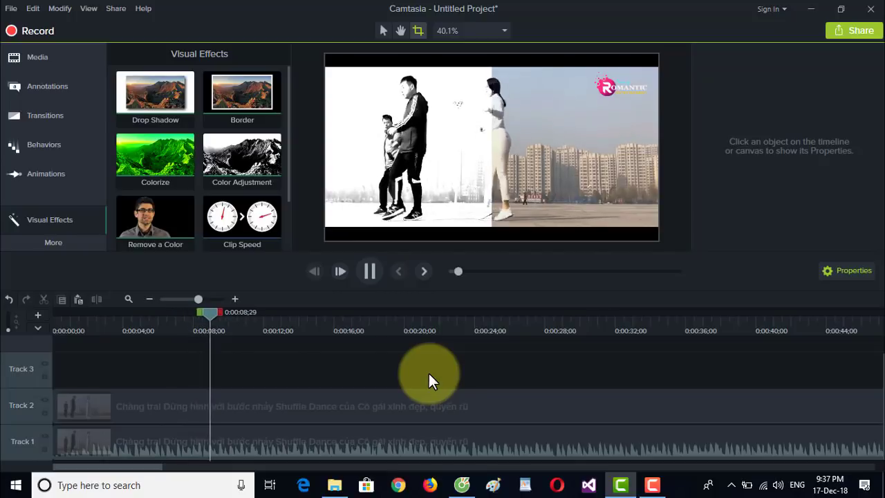
Step: Play back the split black-and-white and colour video from the beginning of the timeline to review the effect
left_click(368, 270)
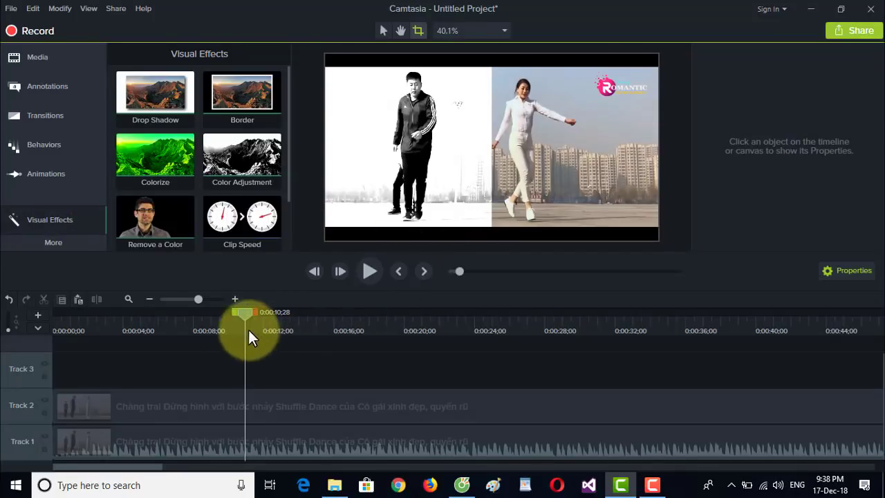
left_click_drag(245, 314, 55, 320)
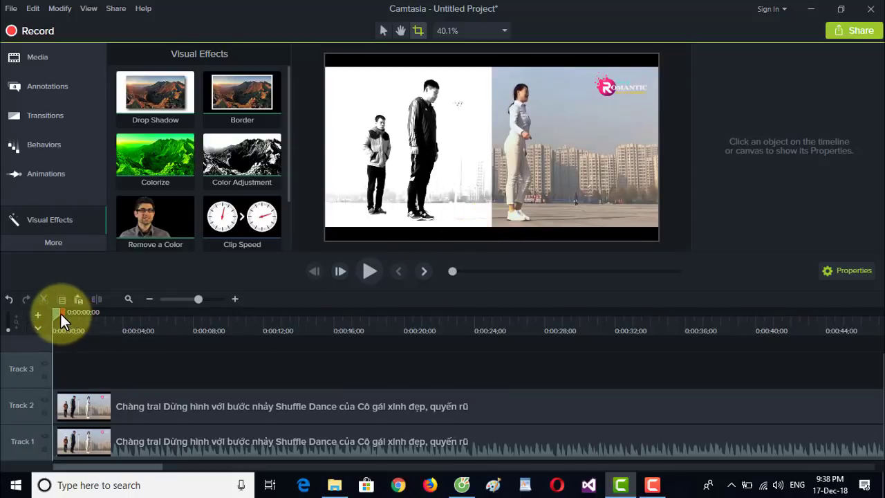
left_click(370, 271)
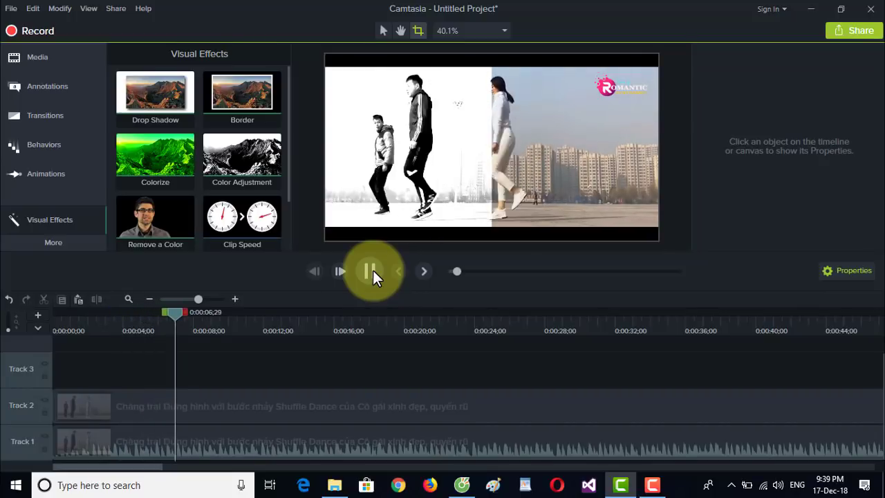
left_click(371, 271)
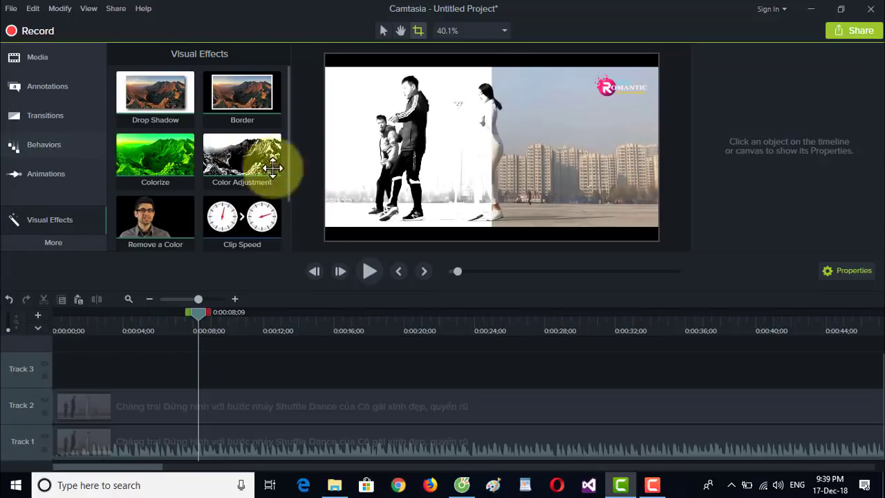
Step: Start a new project without saving the changes to the current one
left_click(11, 8)
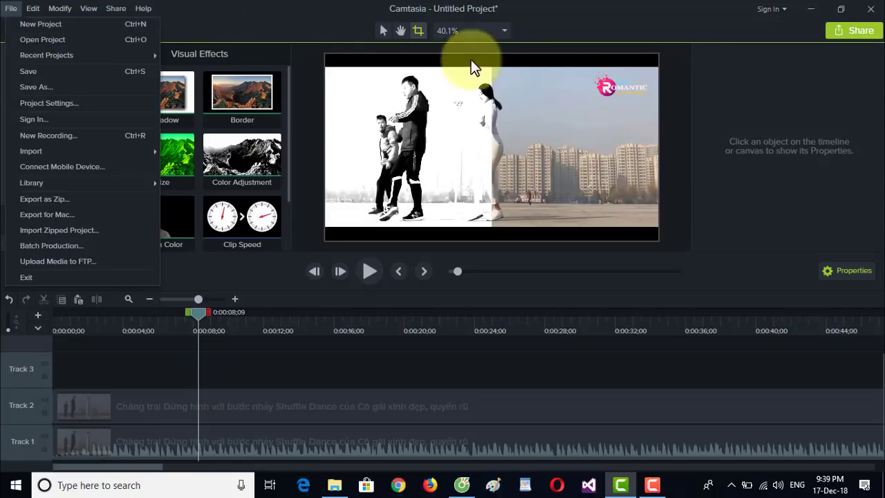
left_click(50, 21)
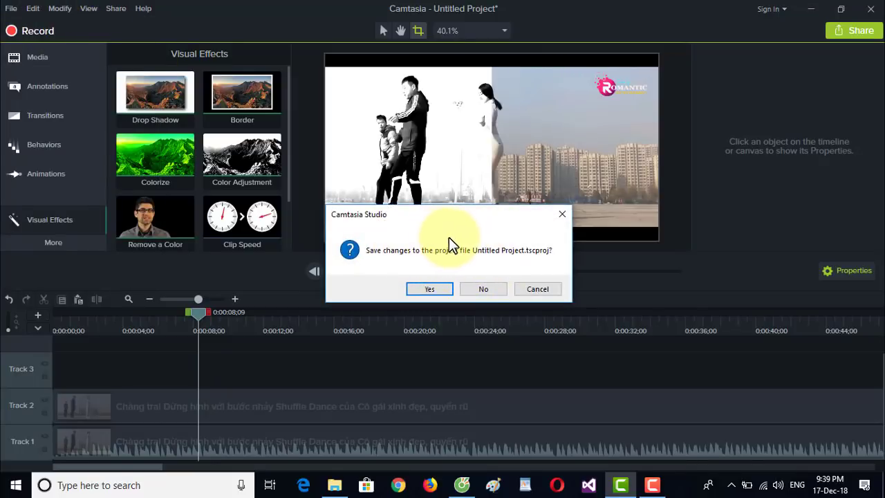
left_click(475, 285)
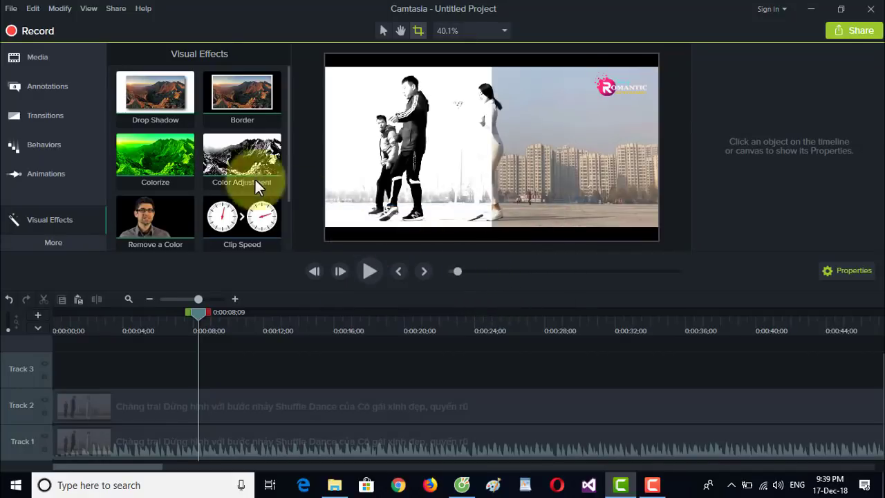
Step: Import the desktop video "Chàng trai Dừng hình với bước nhảy Shuffle Dance của Cô gái xinh đẹp, quyến rũ" into the media bin
left_click(39, 55)
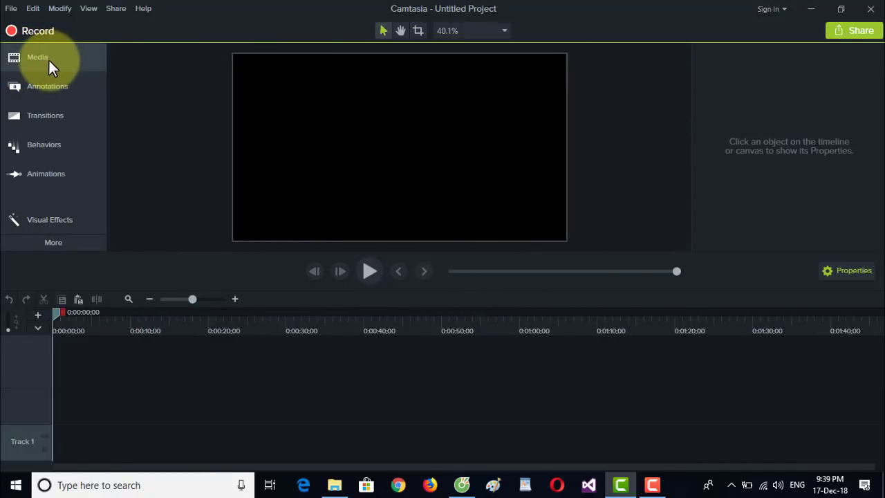
left_click(49, 58)
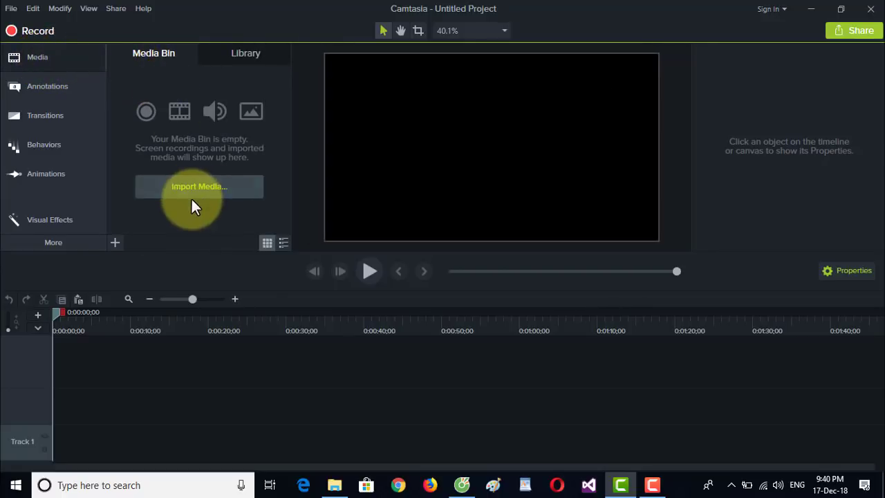
left_click(236, 190)
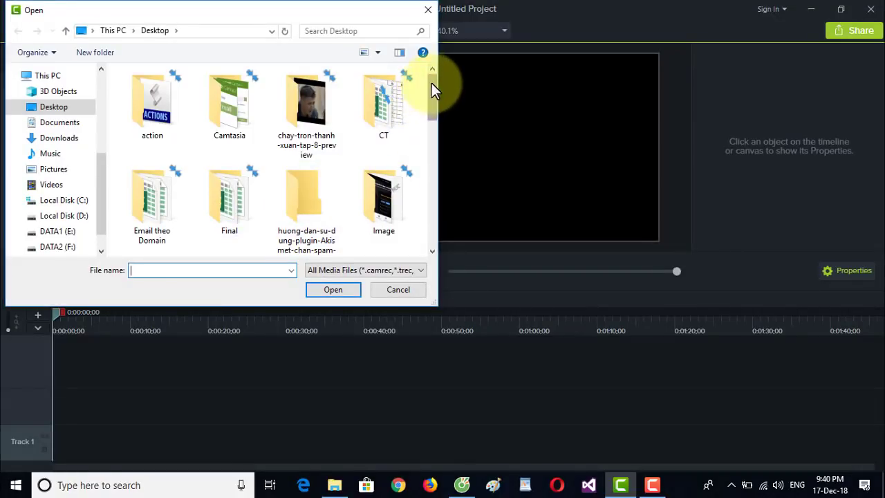
left_click_drag(431, 83, 420, 196)
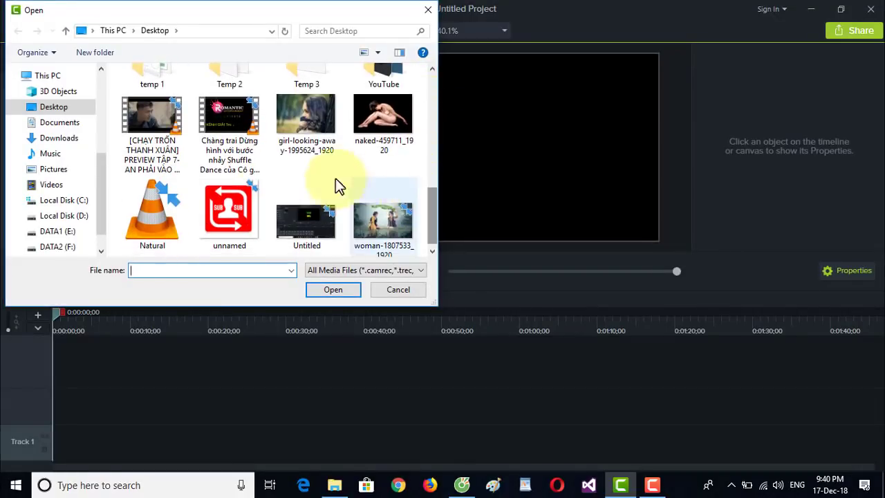
scroll(256, 193, "up", 2)
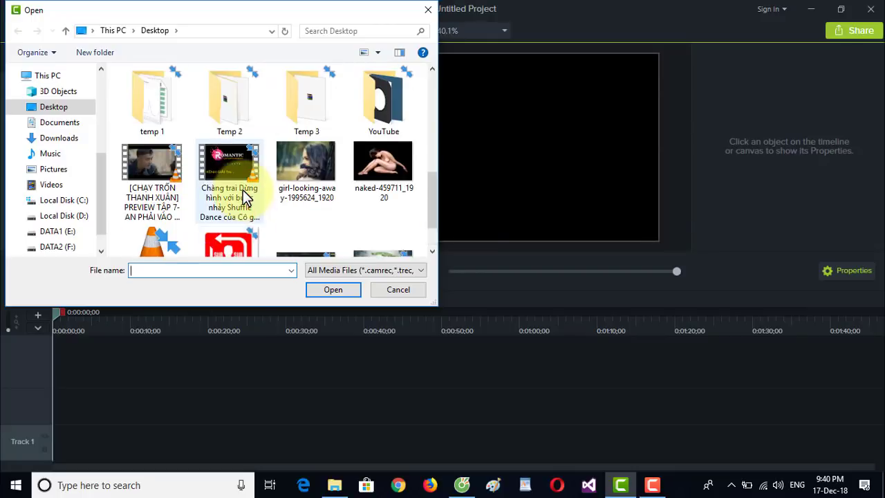
left_click(235, 209)
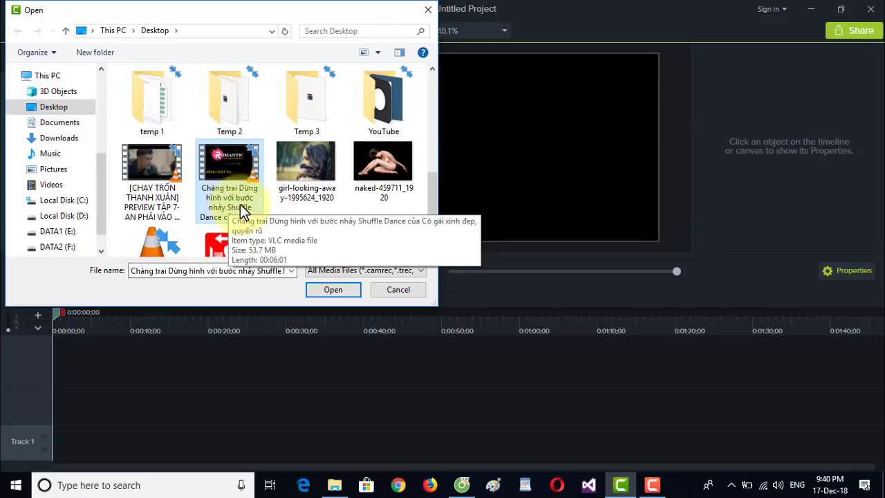
left_click(334, 290)
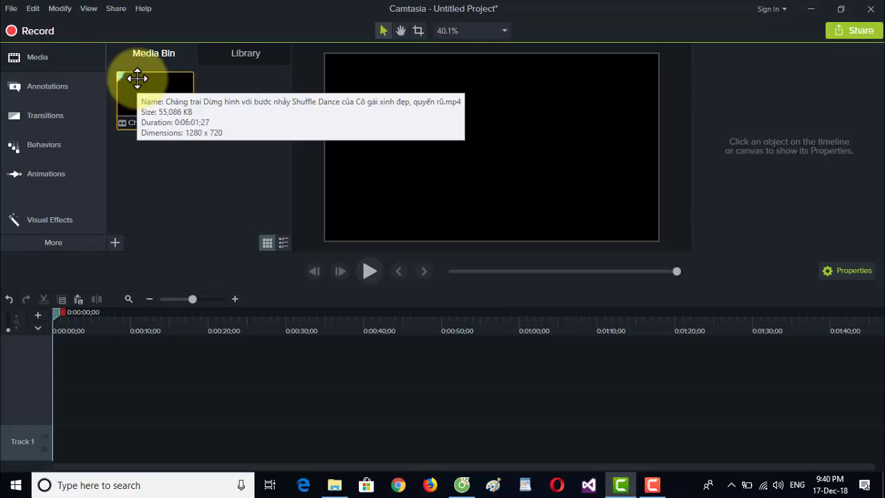
Step: Place the imported video at the start of Track 1 and split it at 0:00:10;02
left_click_drag(136, 82, 52, 467)
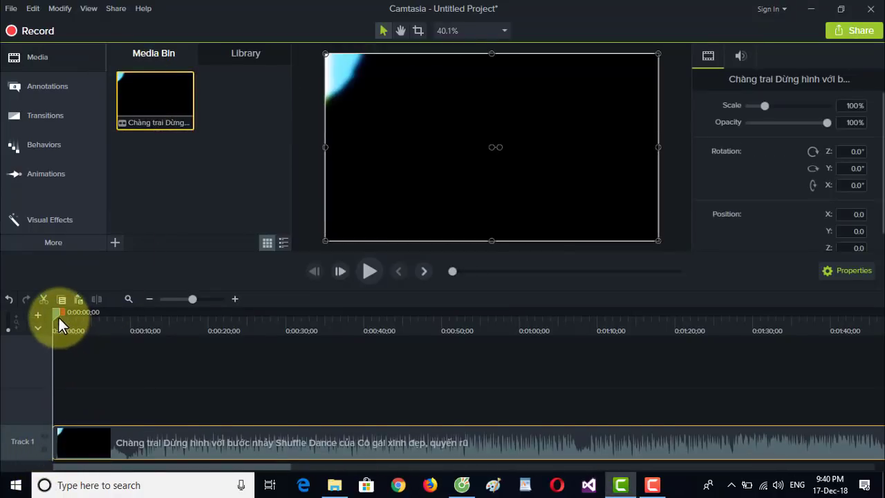
left_click_drag(56, 314, 133, 327)
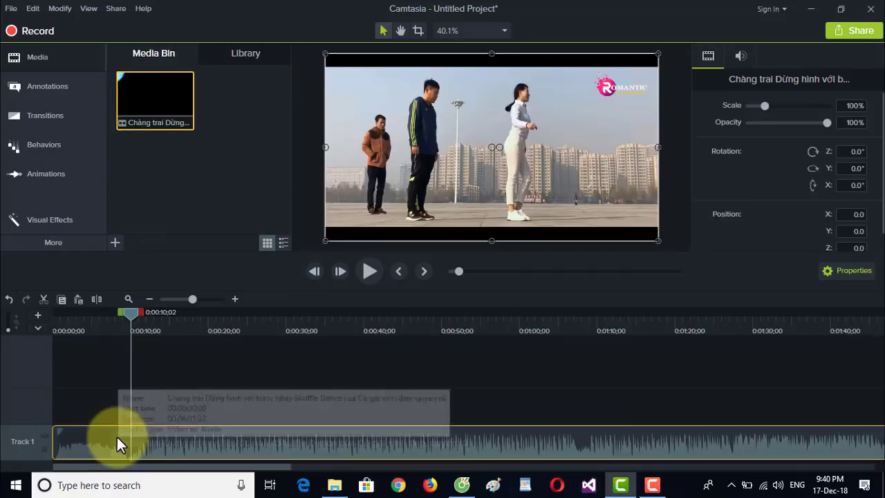
left_click(96, 300)
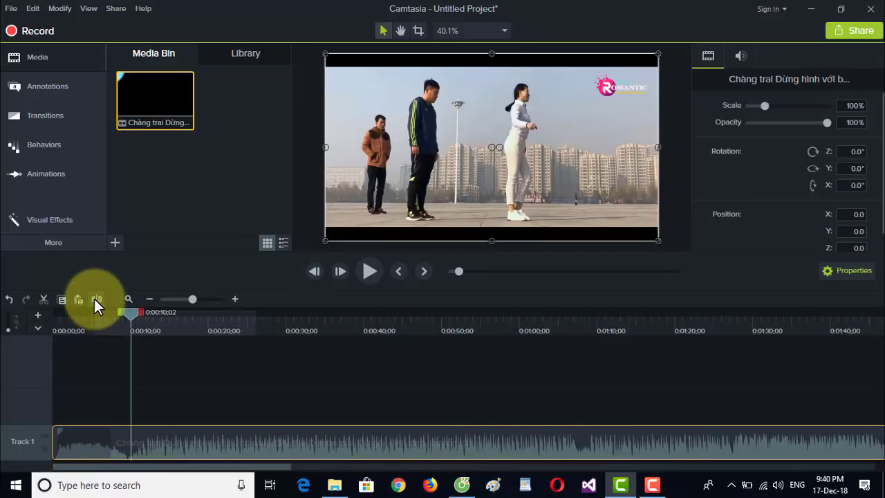
Step: Delete the opening segment before the split and move the remaining clip to the start of Track 1
left_click(94, 445)
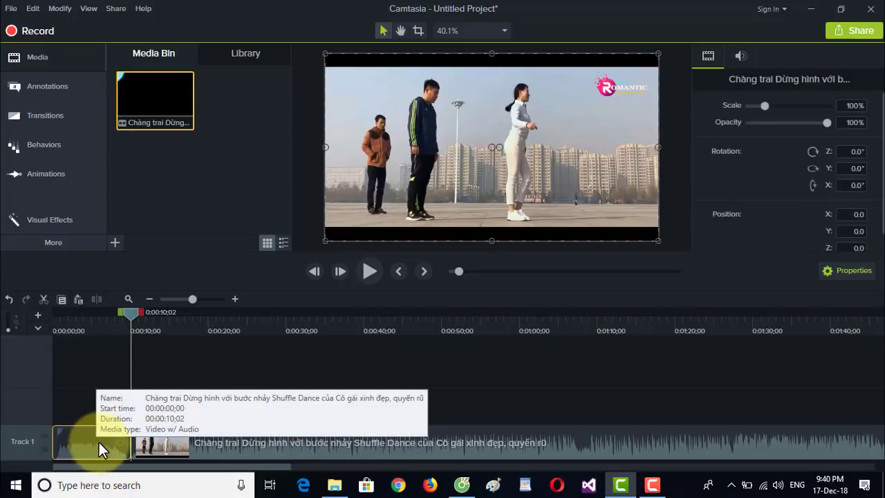
right_click(92, 442)
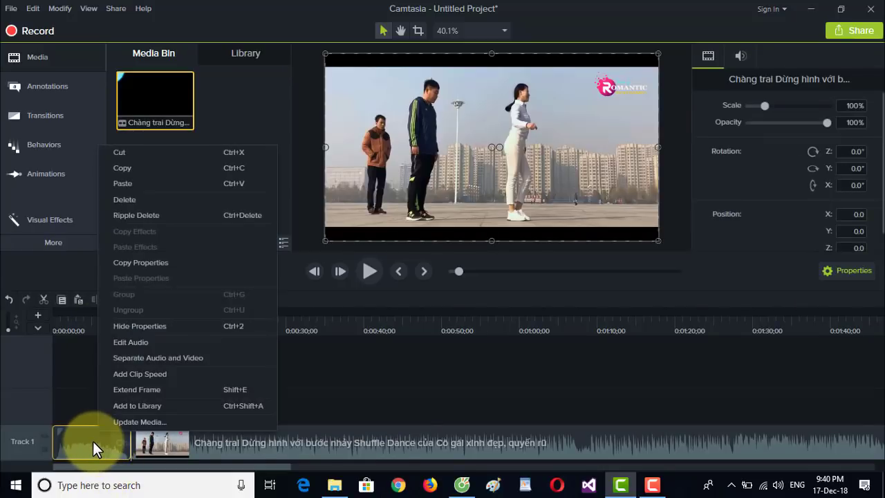
left_click(145, 199)
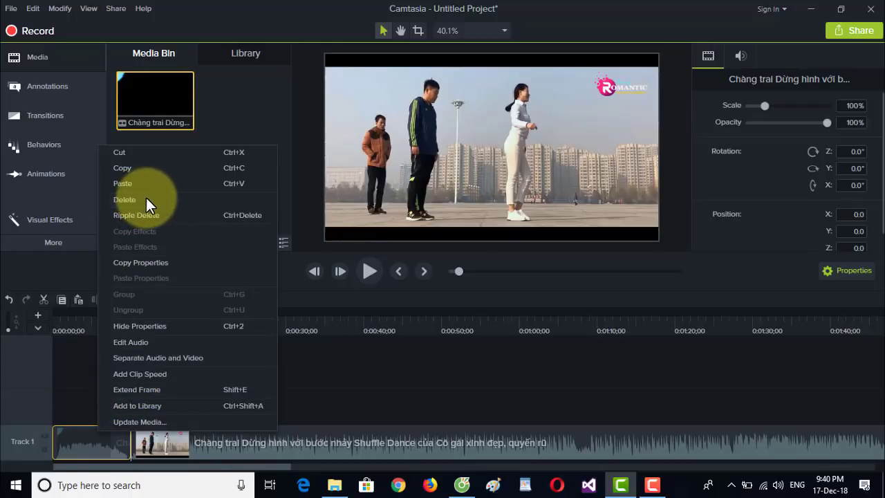
left_click_drag(535, 442, 269, 432)
Step: Play the first few seconds of the trimmed clip from the start of the timeline to check it
left_click_drag(128, 313, 34, 331)
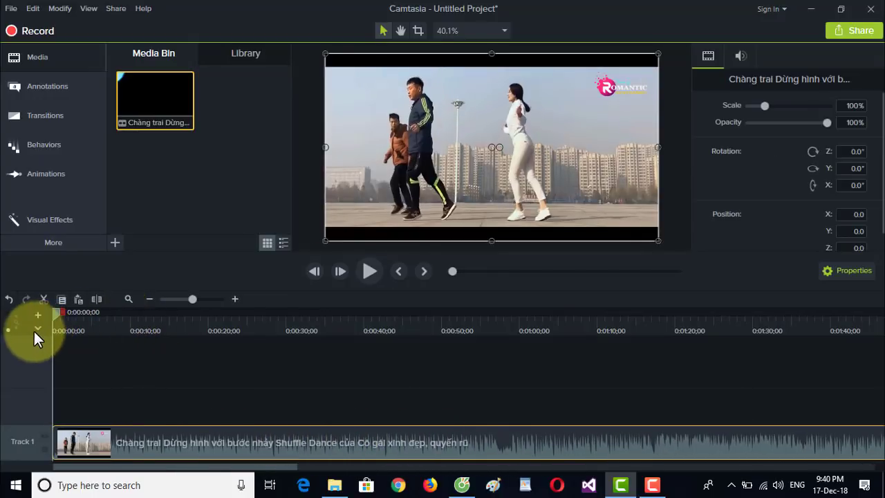
left_click(370, 271)
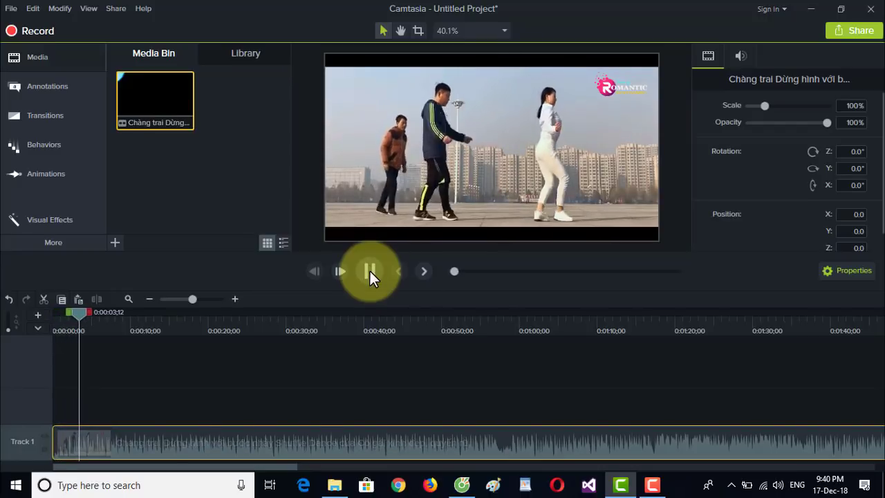
left_click(370, 271)
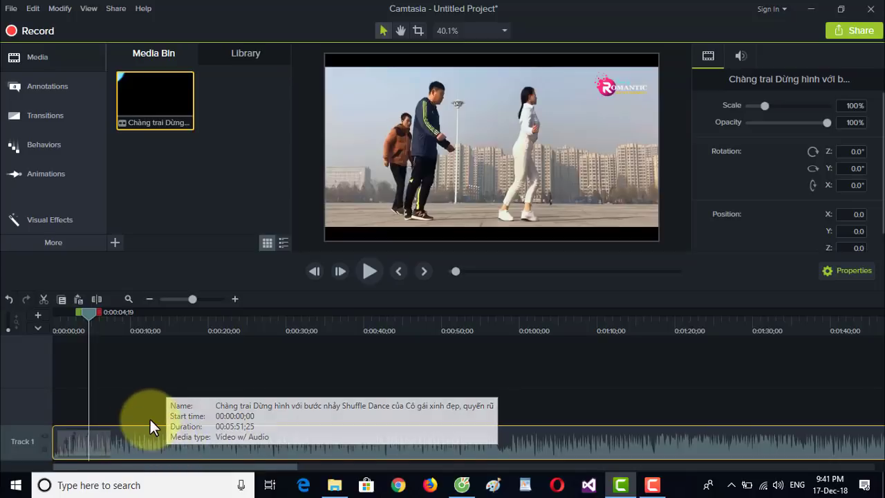
Step: Separate the clip's audio from its video and delete the audio clip from Track 2
right_click(123, 441)
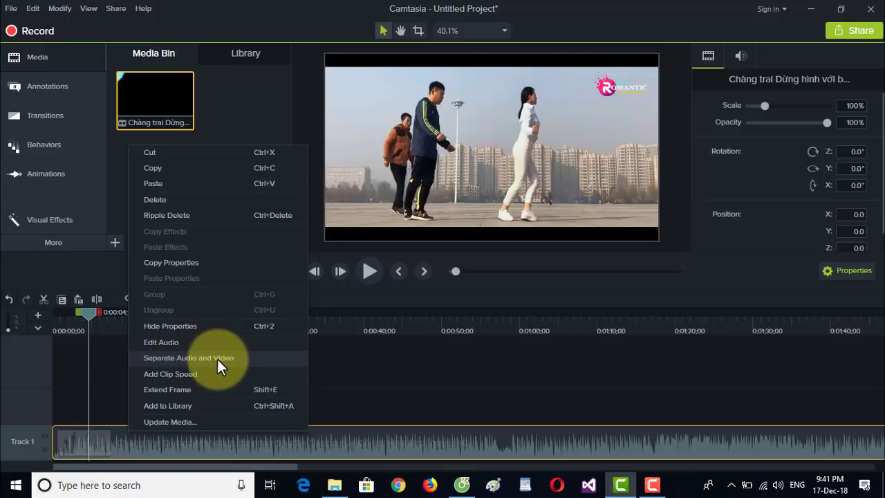
left_click(164, 356)
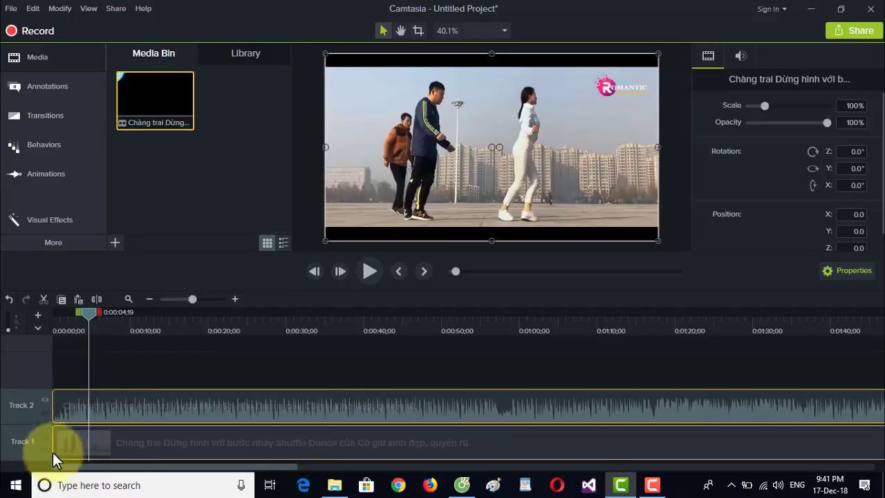
left_click(73, 442)
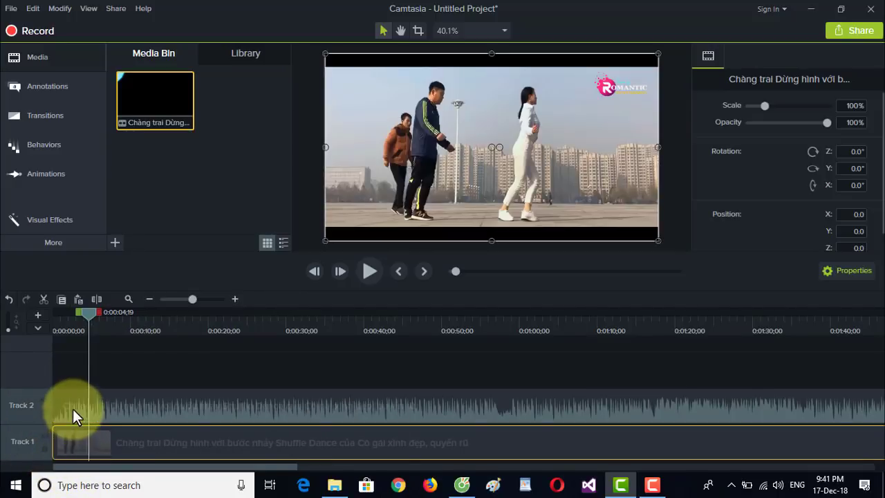
left_click(73, 409)
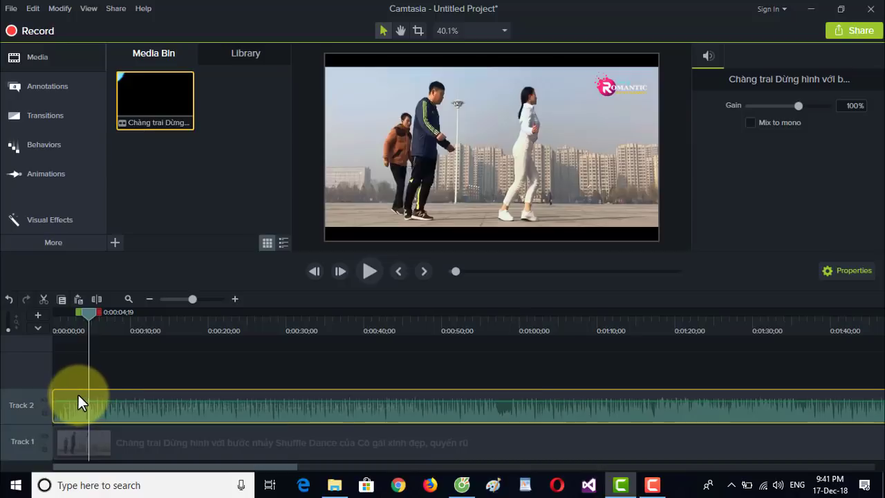
right_click(77, 395)
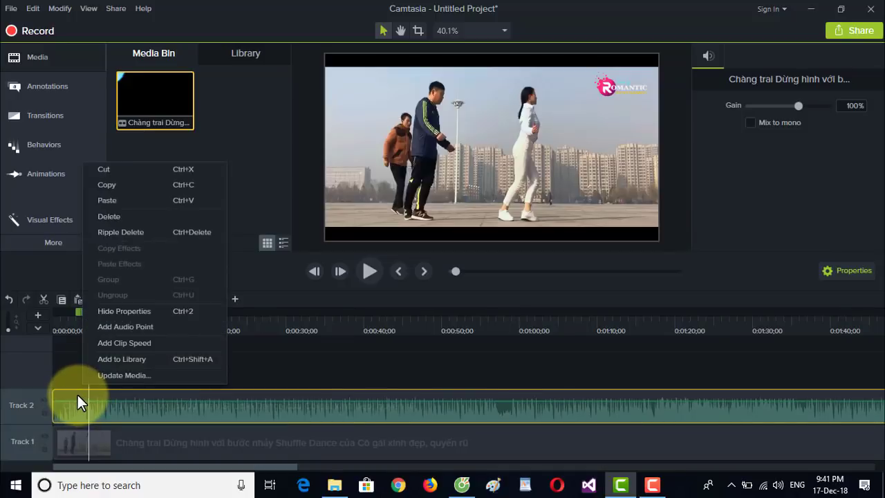
left_click(121, 217)
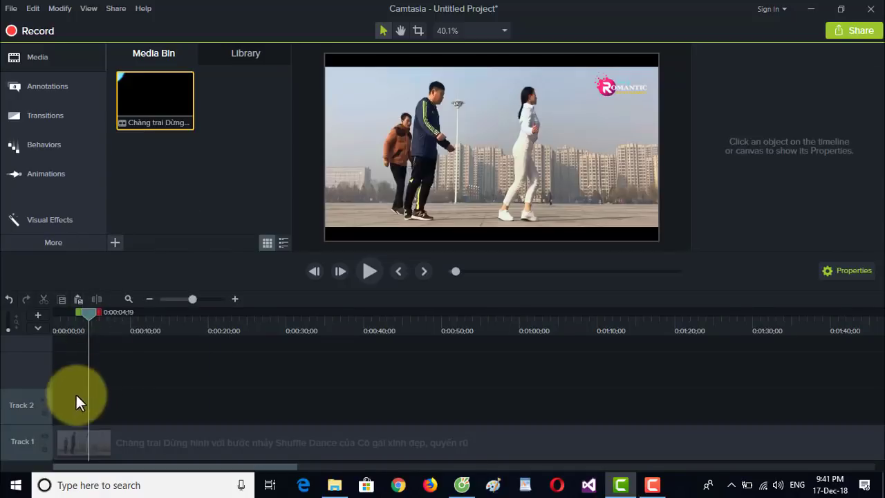
Step: Copy the Track 1 video clip and paste the duplicate onto Track 2 at the start of the timeline
left_click_drag(88, 312, 28, 351)
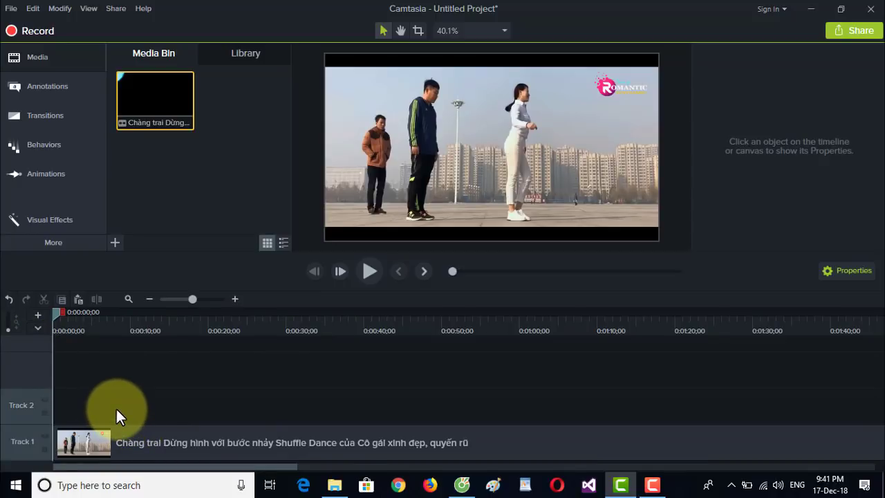
mouse_move(130, 444)
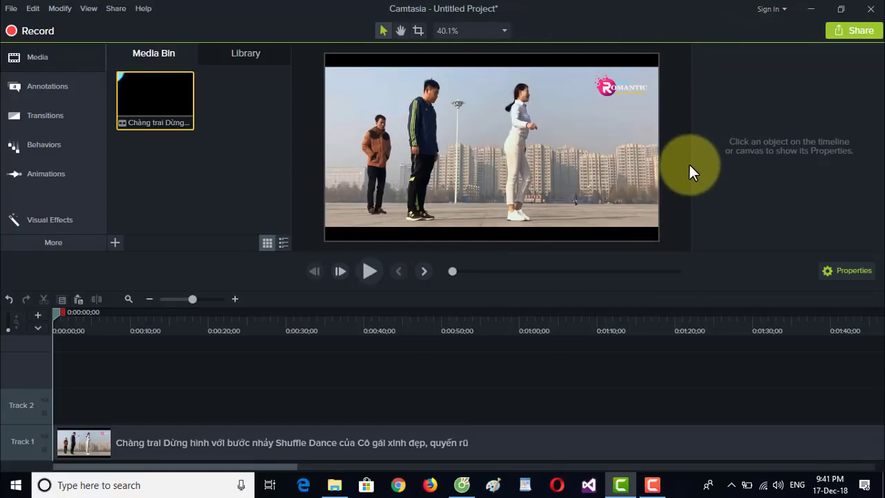
left_click(109, 436)
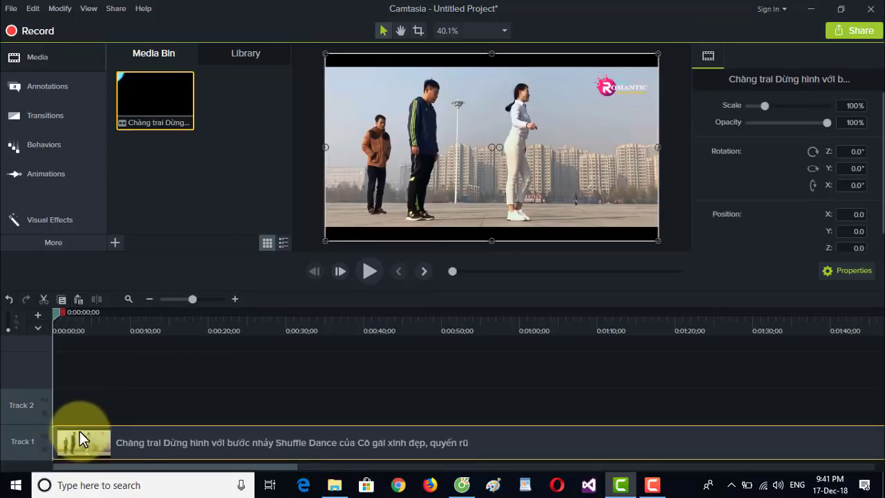
mouse_move(58, 444)
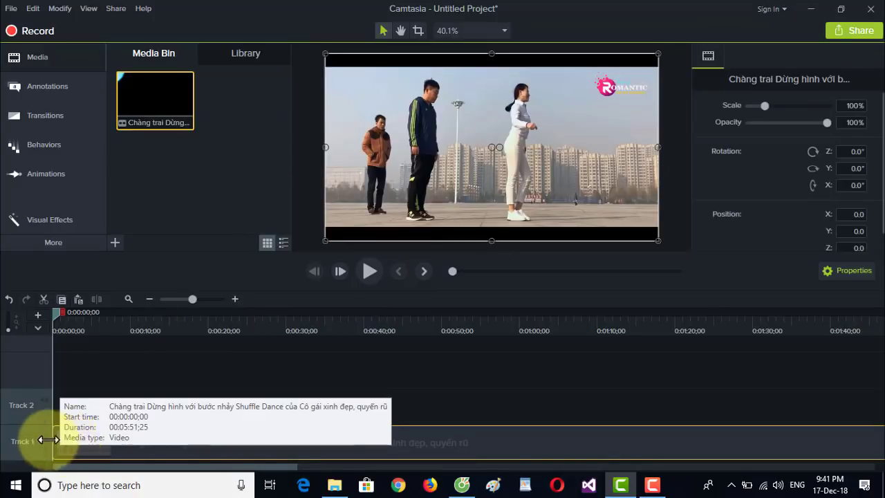
right_click(75, 442)
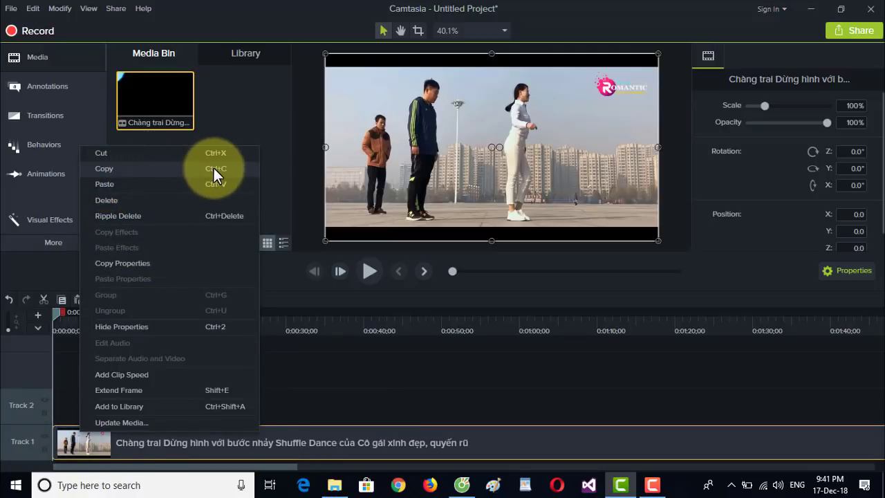
left_click(236, 166)
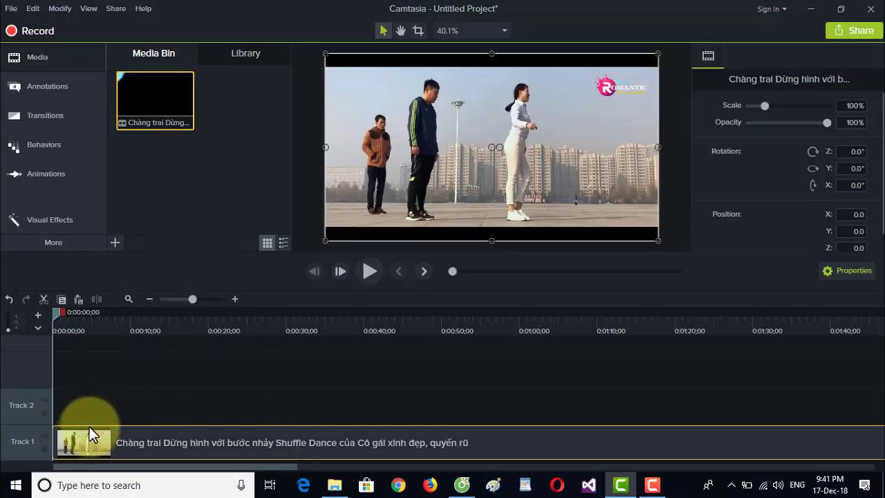
left_click(69, 403)
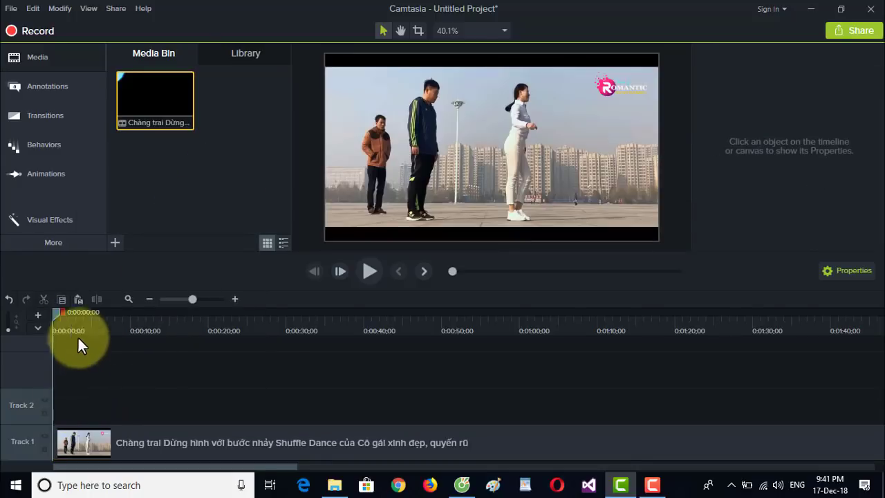
right_click(93, 403)
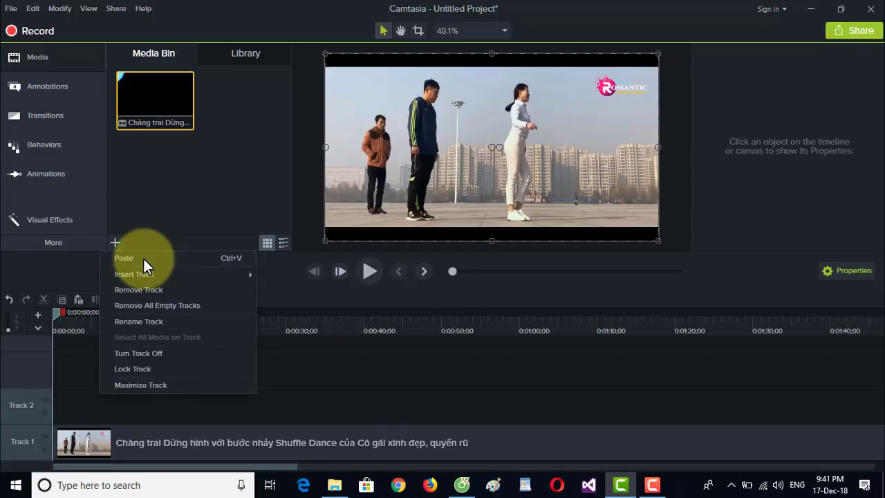
left_click(143, 257)
left_click_drag(296, 400, 225, 397)
left_click_drag(55, 313, 183, 325)
left_click(47, 336)
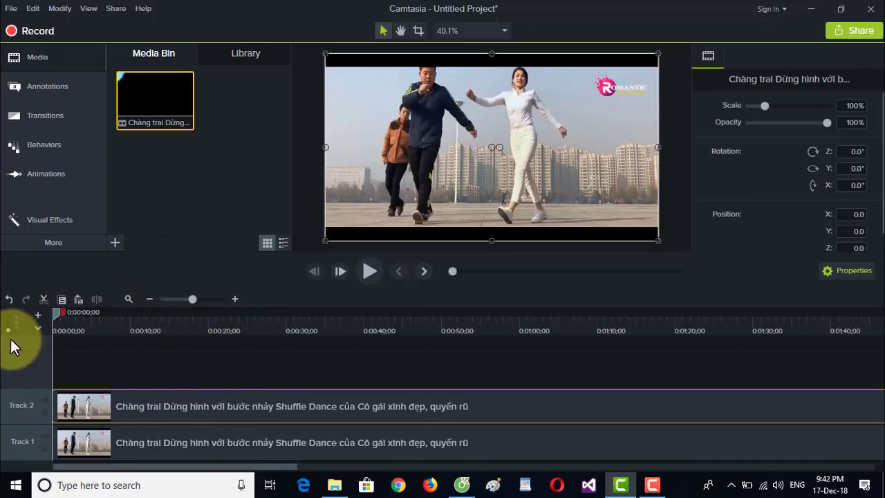
Step: Turn off Track 2 and select the Track 1 clip, with the playhead at the start of the timeline
left_click(80, 349)
left_click_drag(121, 440, 76, 434)
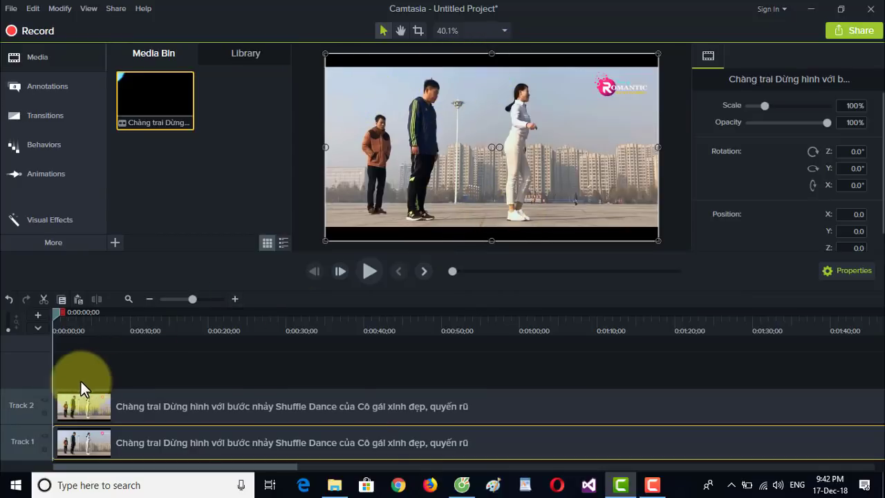
left_click(43, 397)
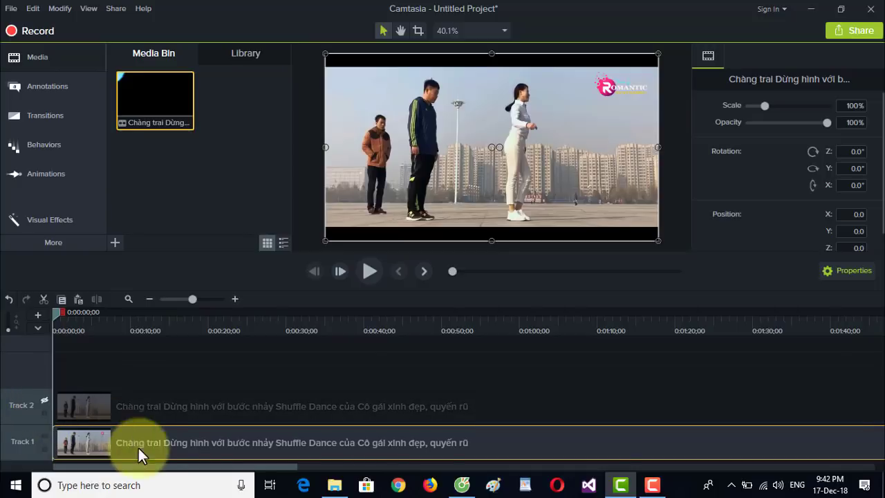
left_click_drag(54, 310, 18, 338)
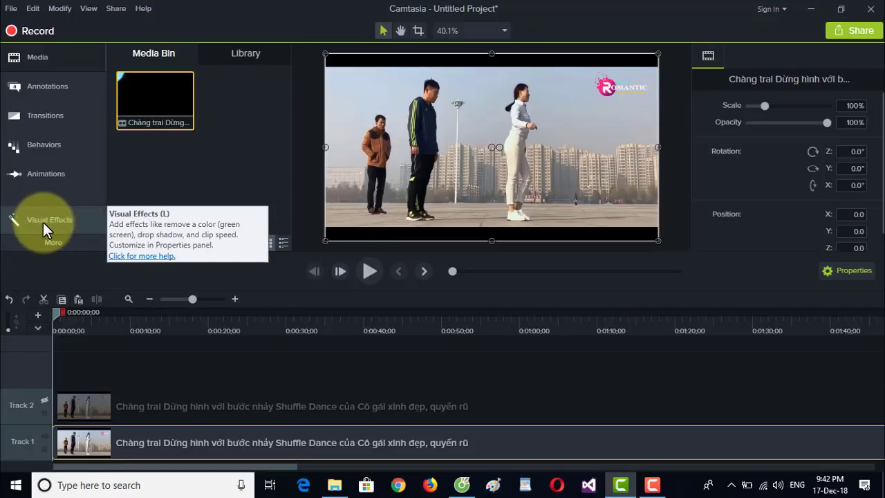
Step: Apply the Color Adjustment visual effect to the Track 1 clip
left_click(69, 222)
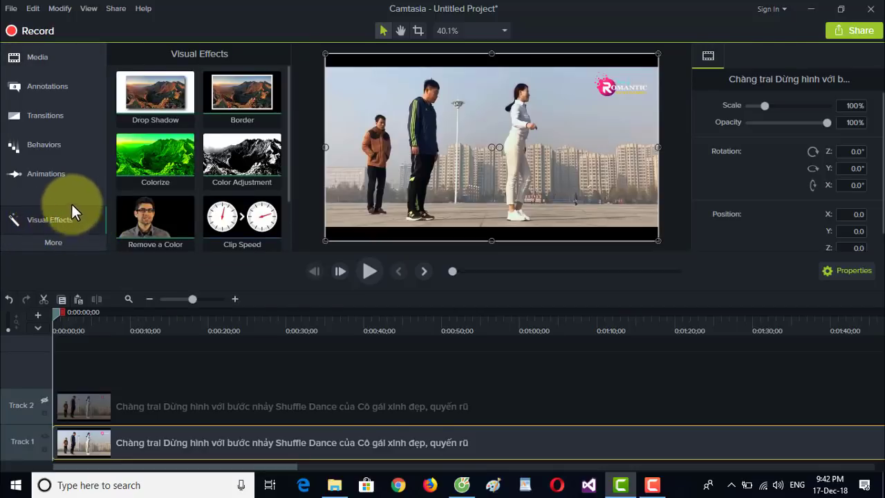
left_click(49, 242)
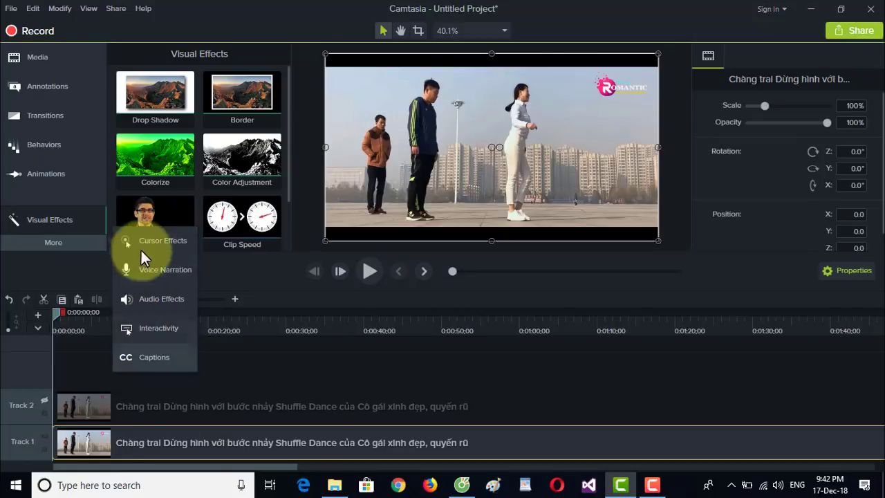
left_click(53, 242)
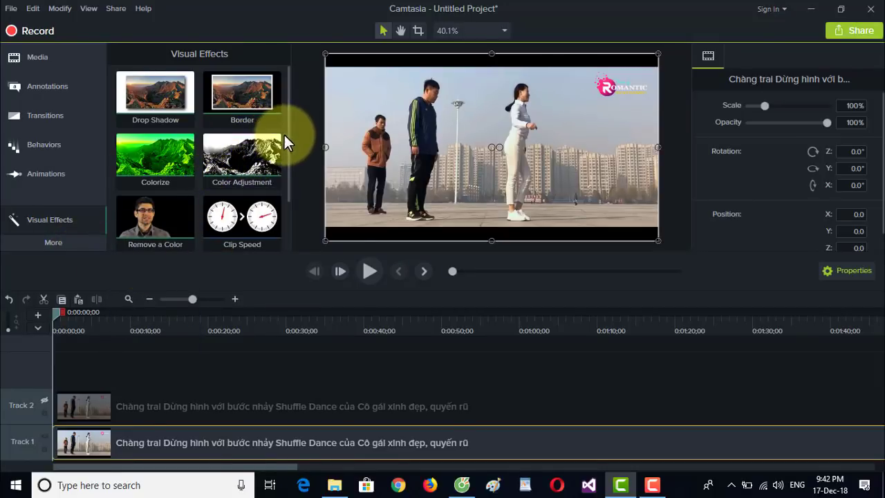
left_click(249, 156)
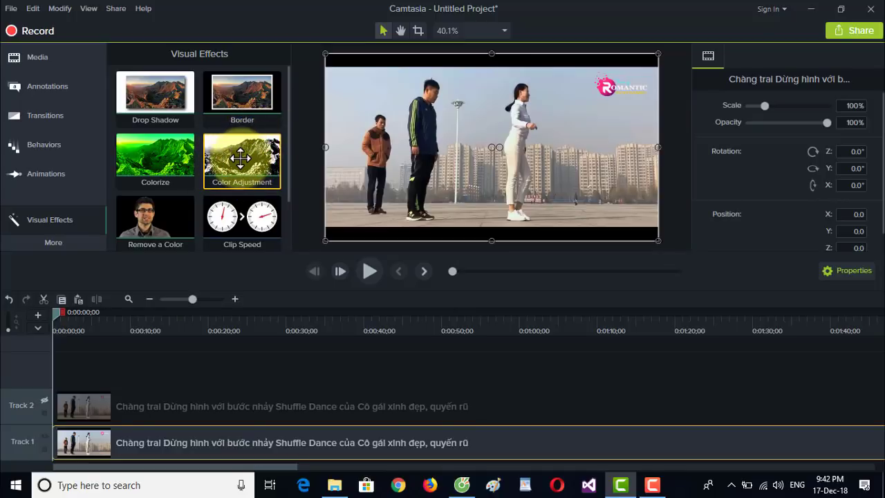
left_click_drag(240, 159, 156, 438)
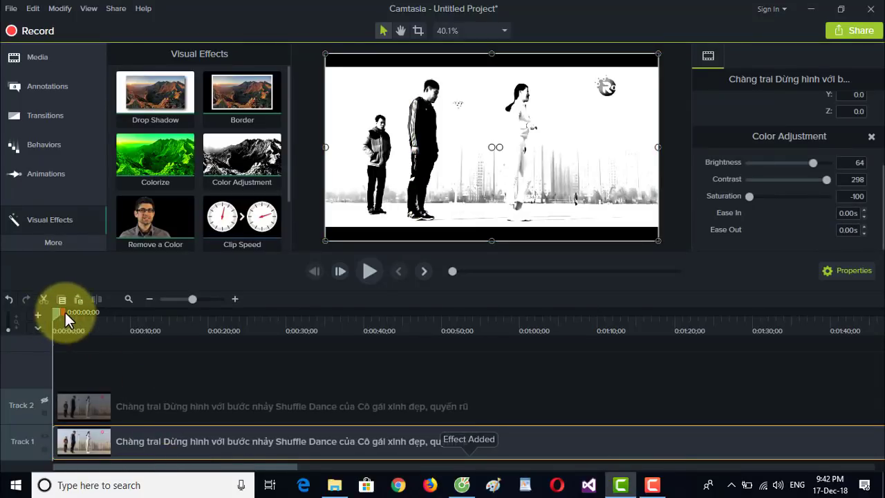
Step: Play a few seconds of the timeline to check the black-and-white effect on the Track 1 clip
left_click_drag(65, 313, 44, 320)
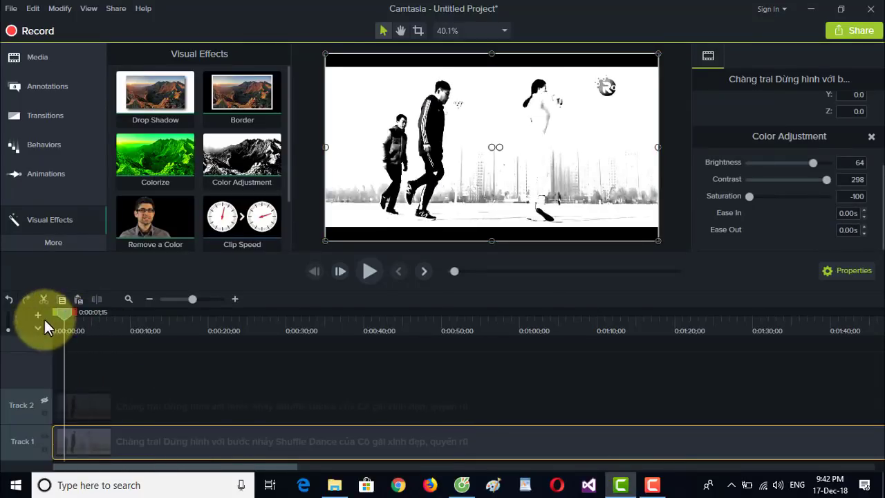
left_click(367, 270)
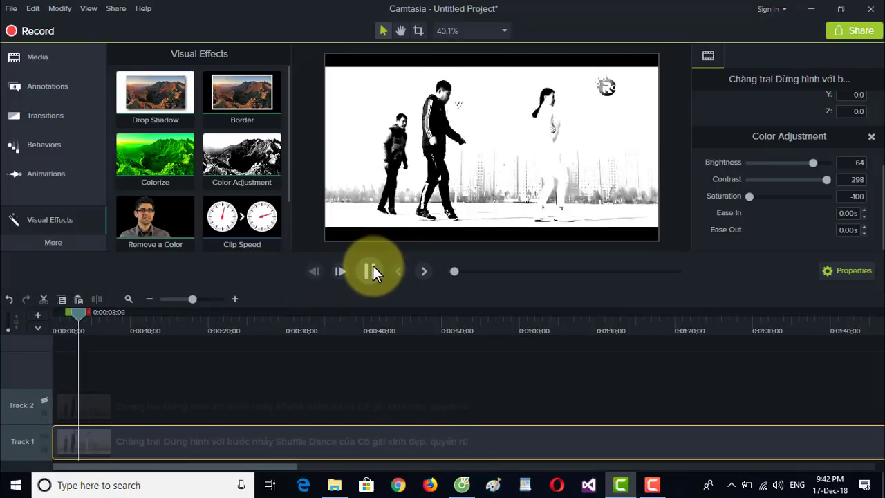
left_click(373, 266)
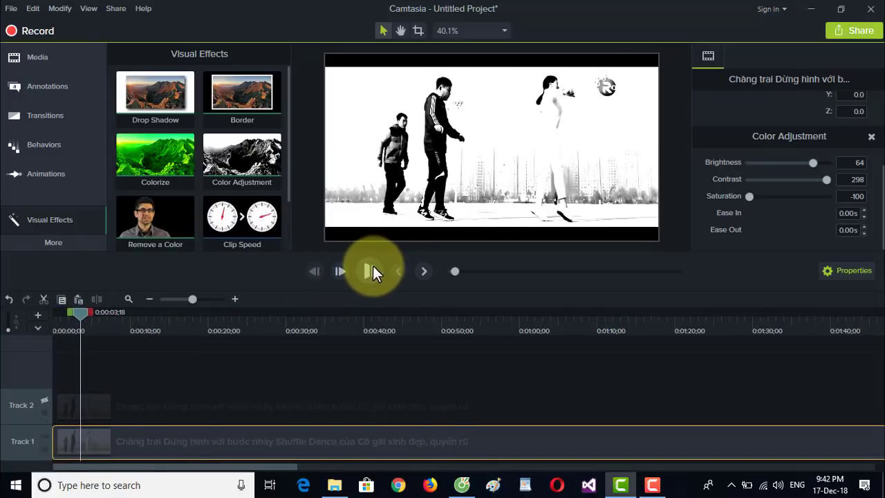
Step: Turn Track 2 back on and return the playhead to the start of the timeline
left_click(43, 399)
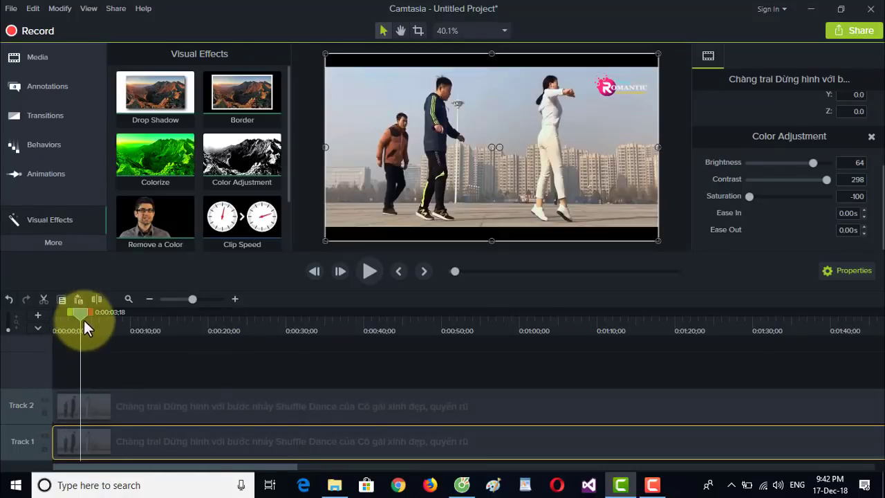
left_click_drag(84, 313, 45, 316)
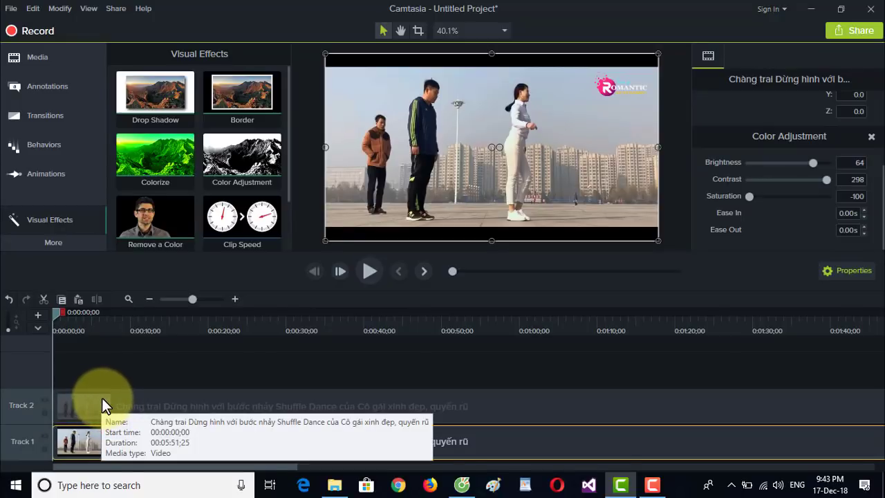
mouse_move(102, 398)
left_mouse_down()
mouse_move(78, 420)
mouse_move(61, 455)
mouse_move(77, 441)
mouse_move(76, 407)
left_mouse_up()
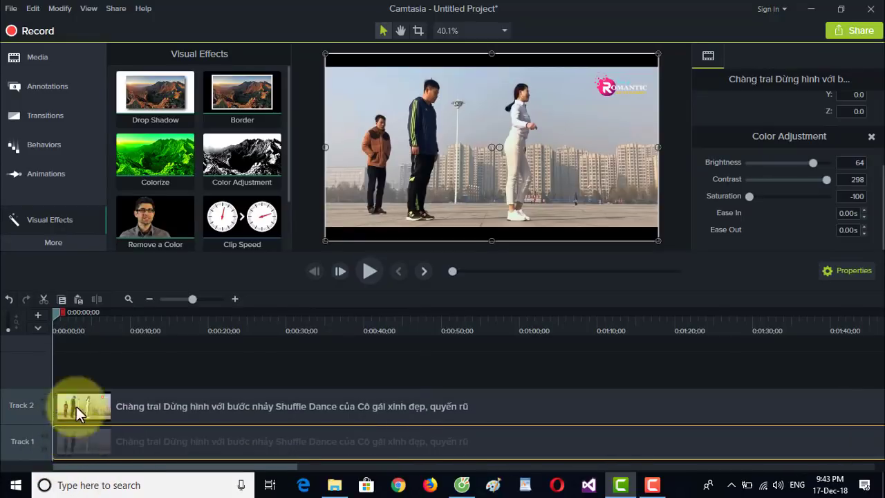
left_click_drag(56, 313, 46, 338)
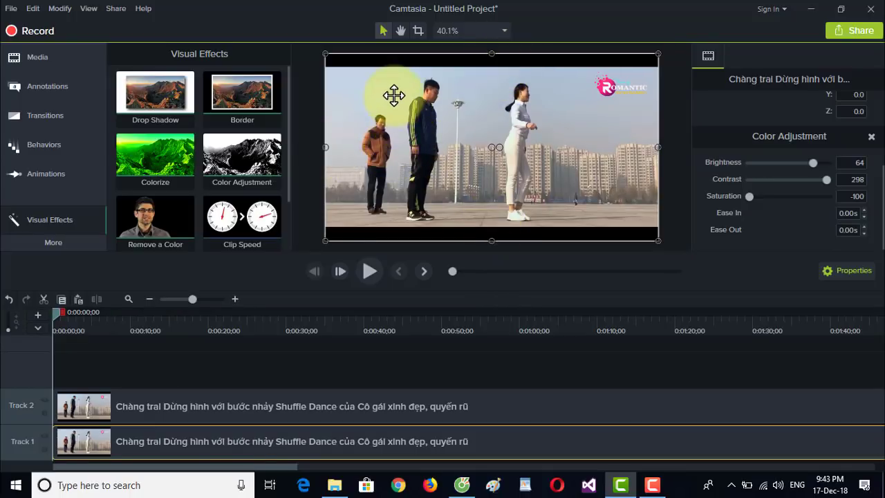
Step: Crop the left half off the Track 2 clip, up to the centre of the canvas
left_click(417, 29)
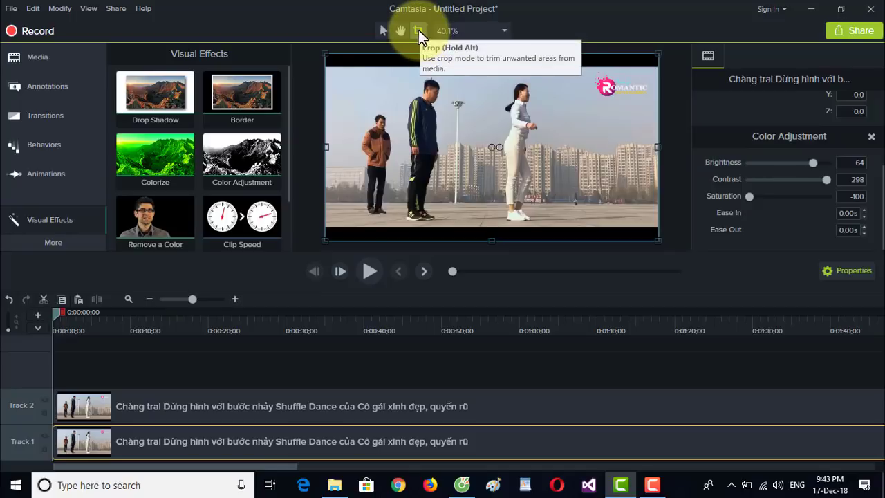
left_click(31, 316)
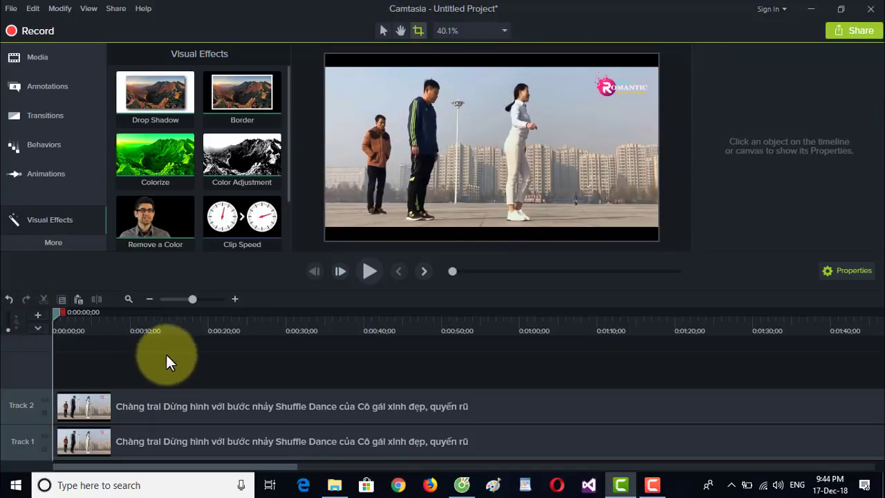
left_click(130, 408)
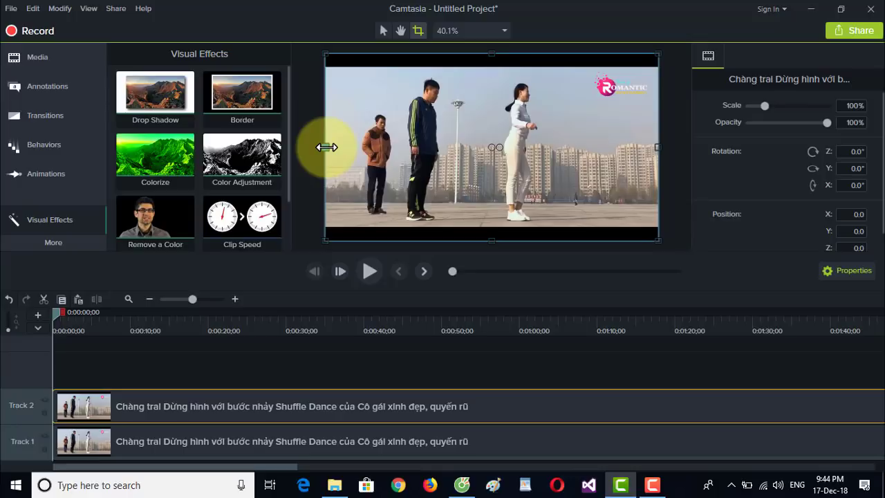
left_click_drag(326, 147, 492, 165)
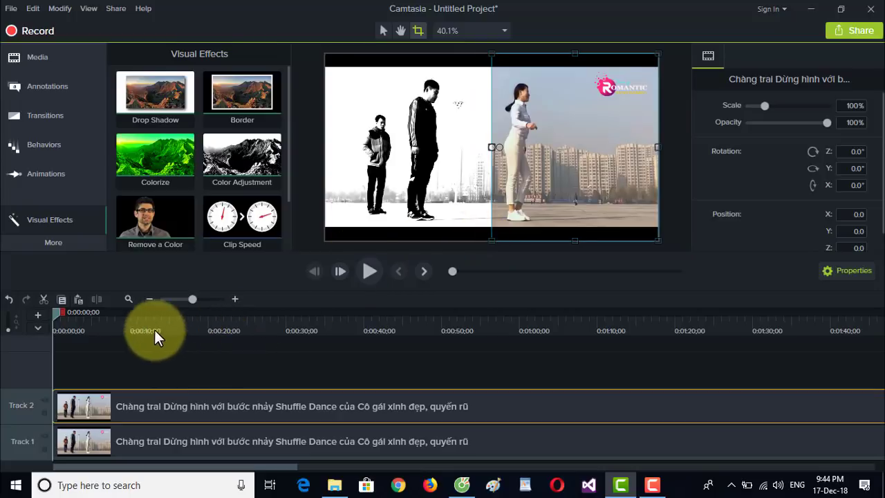
Step: Play and scrub through the opening seconds of the timeline to check the split-screen effect
left_click(367, 268)
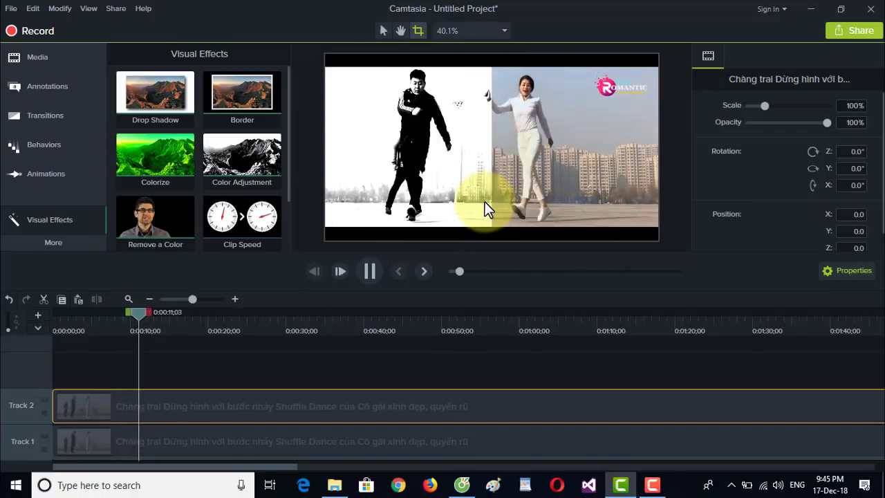
left_click(371, 271)
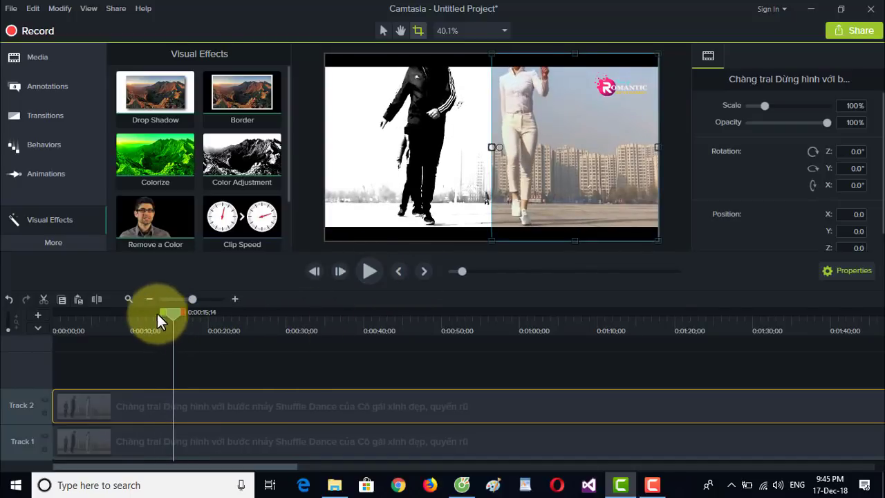
left_click_drag(159, 320, 98, 322)
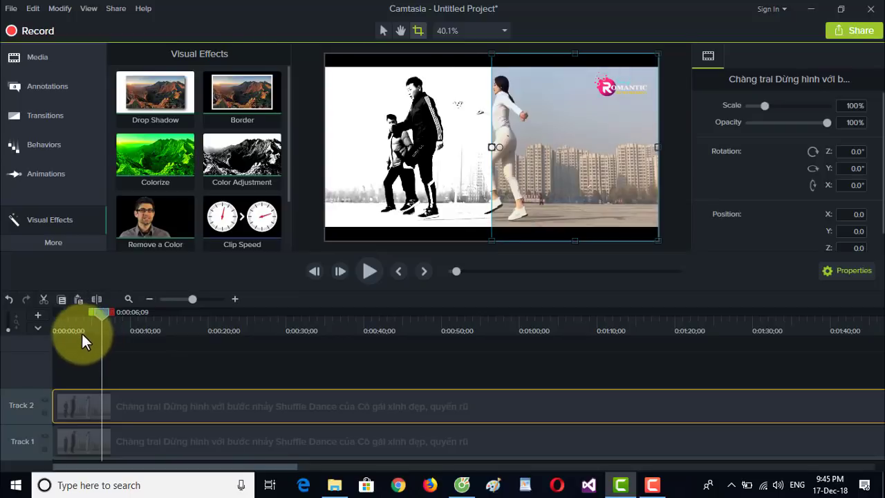
left_click(82, 333)
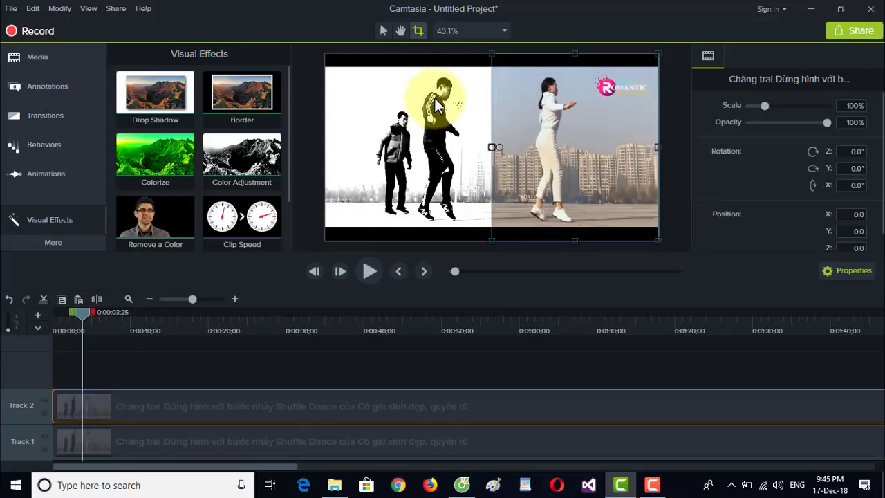
left_click(88, 322)
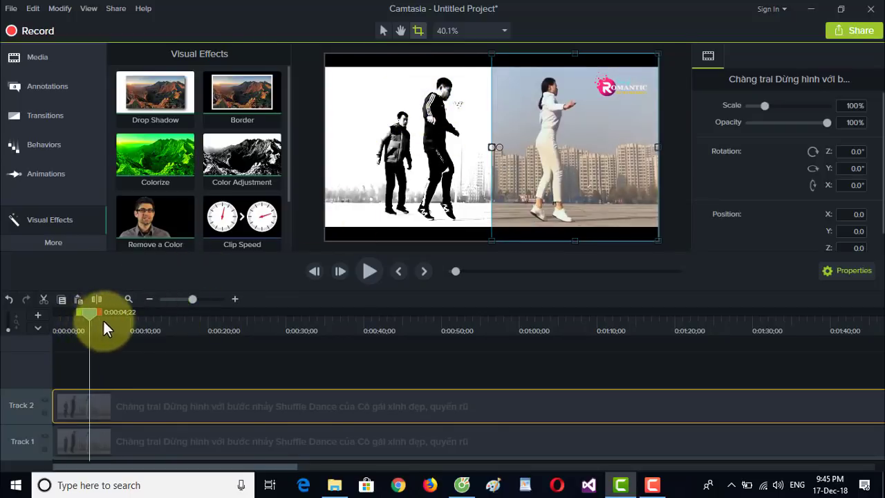
left_click_drag(93, 315, 70, 320)
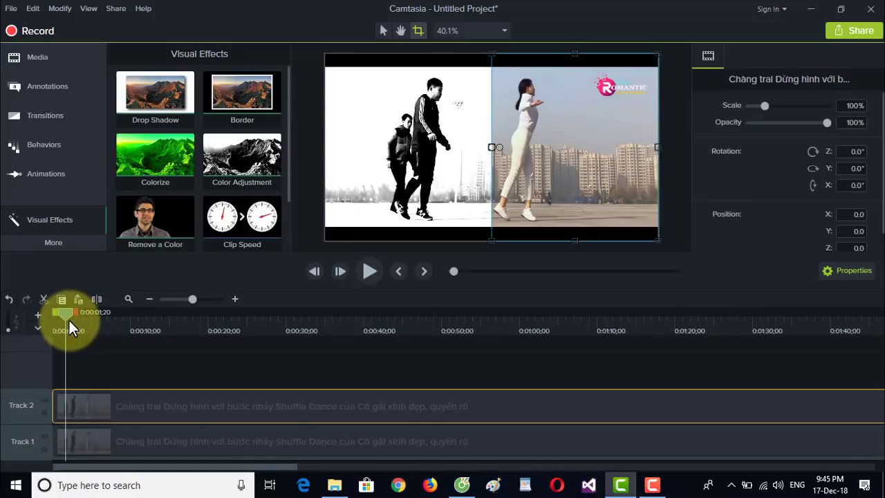
Step: Set the Track 1 clip's Color Adjustment to brightness 44 and contrast 117, and play the timeline from the start to check it
left_click(103, 432)
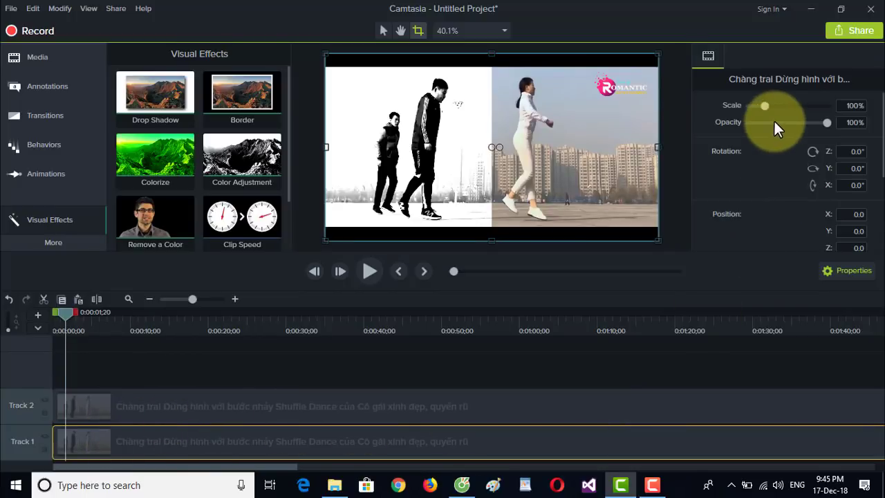
scroll(877, 118, "down", 1)
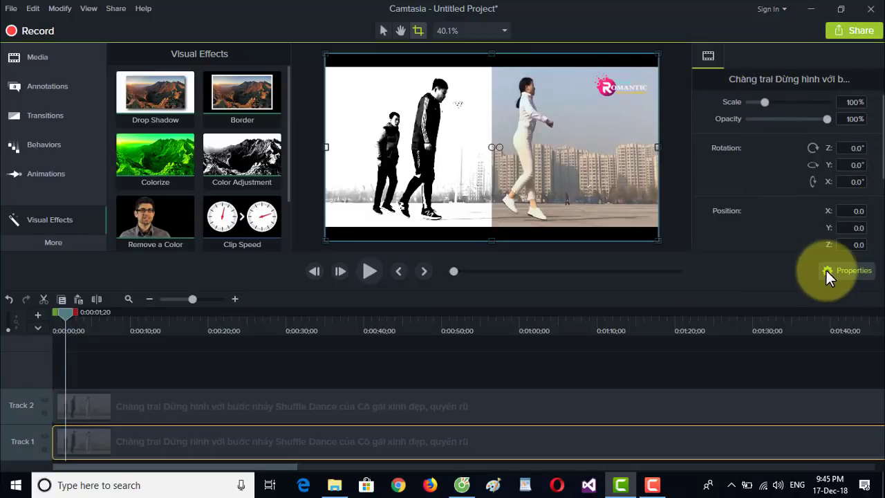
left_click(848, 270)
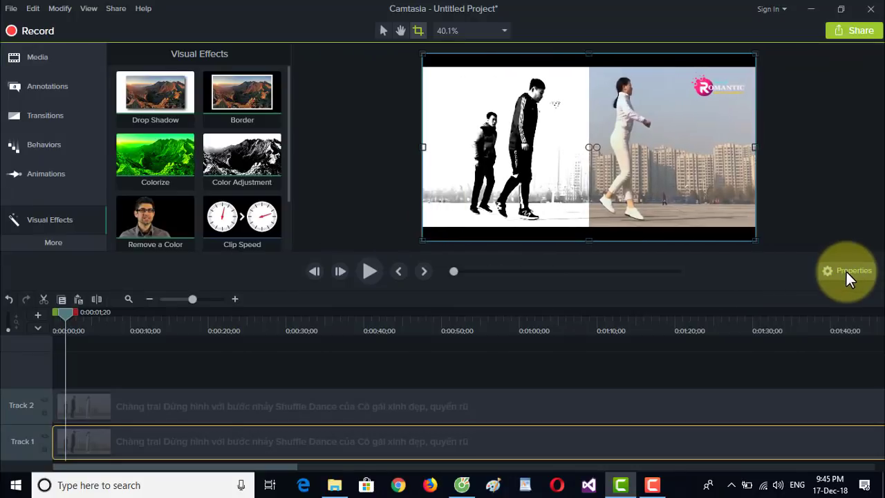
left_click(848, 272)
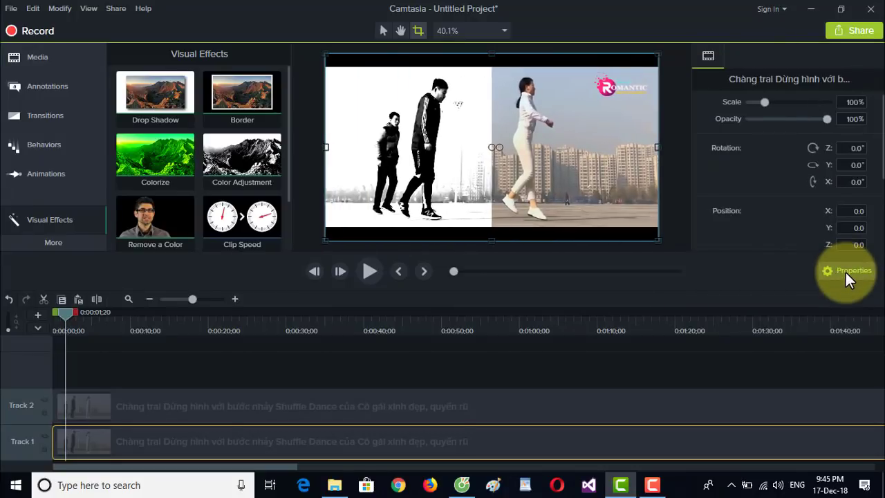
left_click_drag(883, 118, 877, 228)
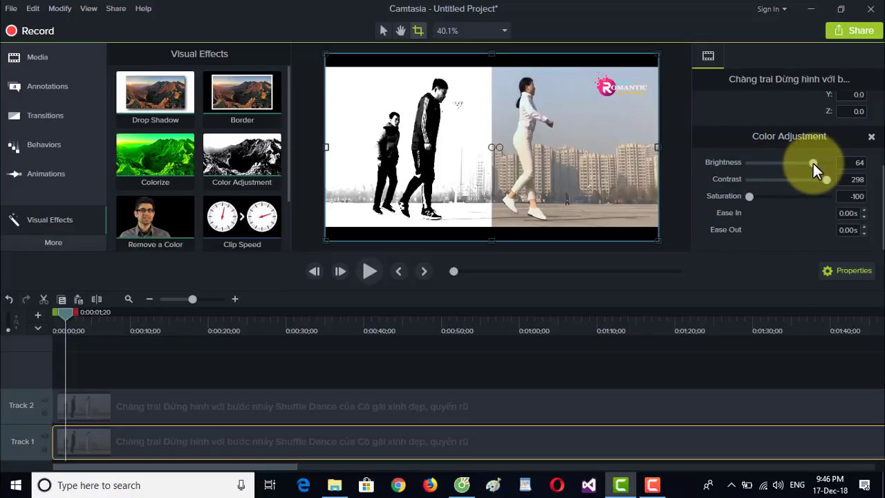
left_click_drag(813, 163, 789, 179)
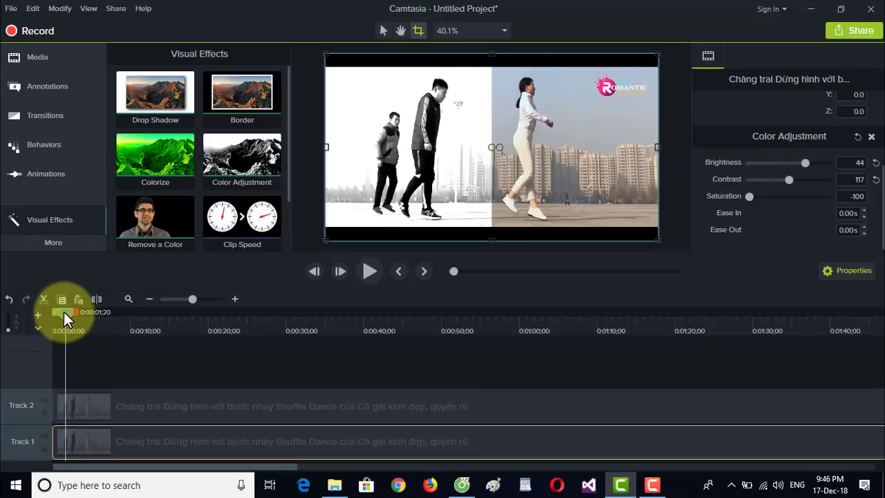
left_click_drag(63, 312, 31, 319)
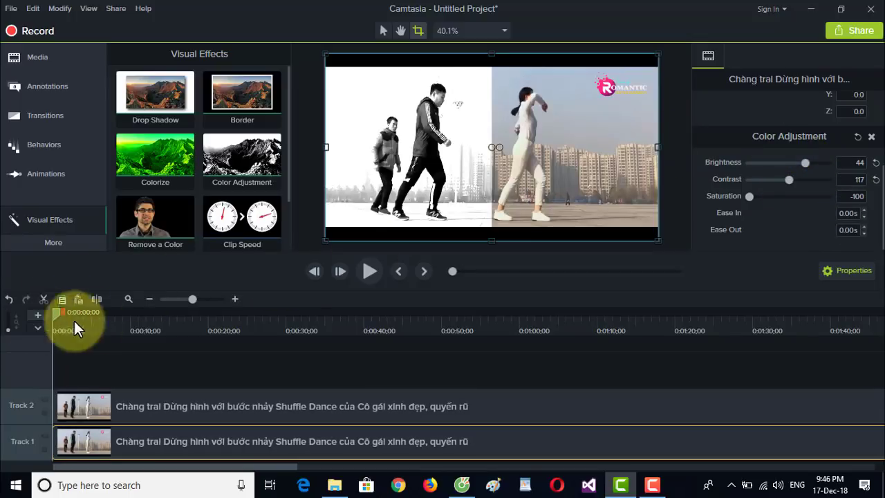
left_click(362, 268)
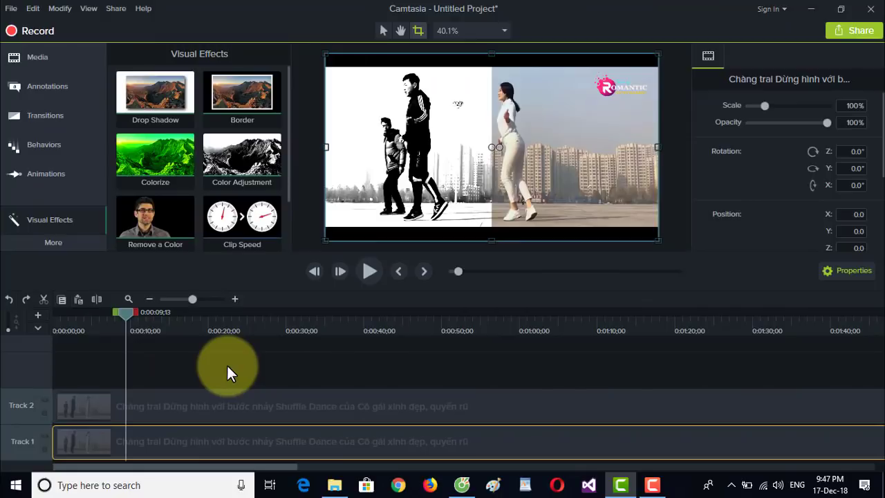
Step: Crop the lower half off the Track 2 clip, up to the centre of the canvas, and play the timeline from the start
left_click(227, 366)
left_click(199, 405)
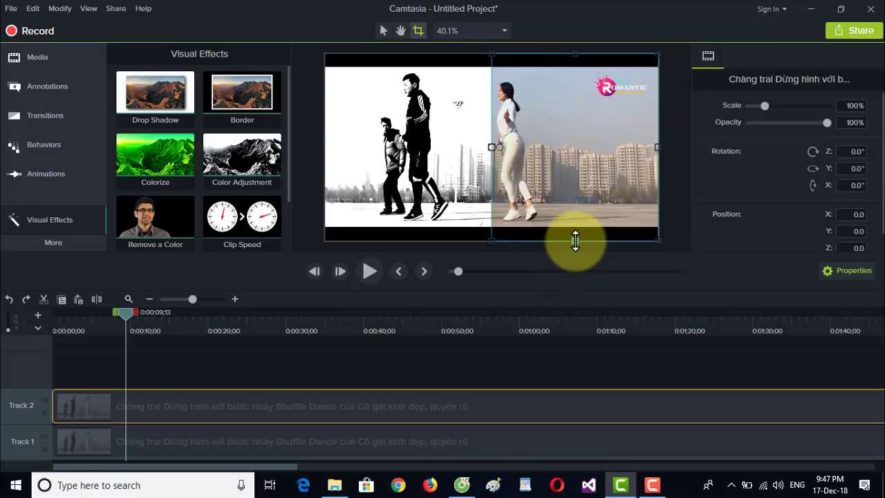
left_click_drag(575, 240, 572, 149)
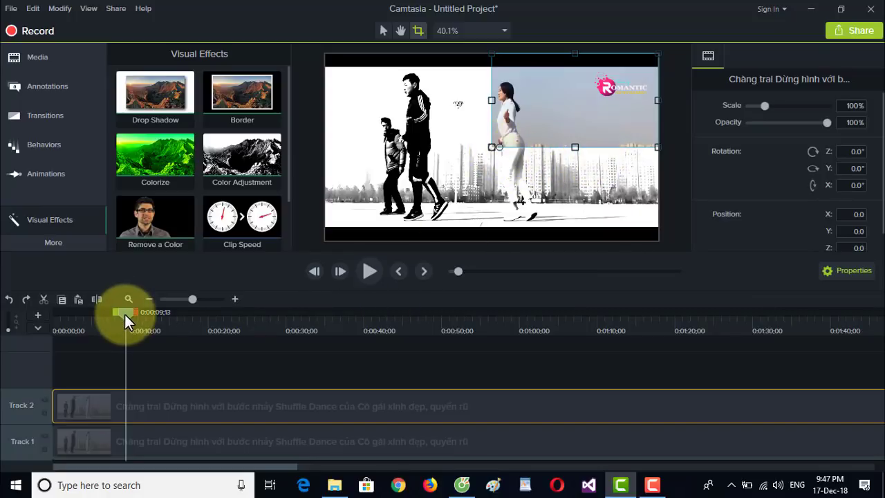
left_click_drag(125, 314, 36, 320)
left_click(368, 272)
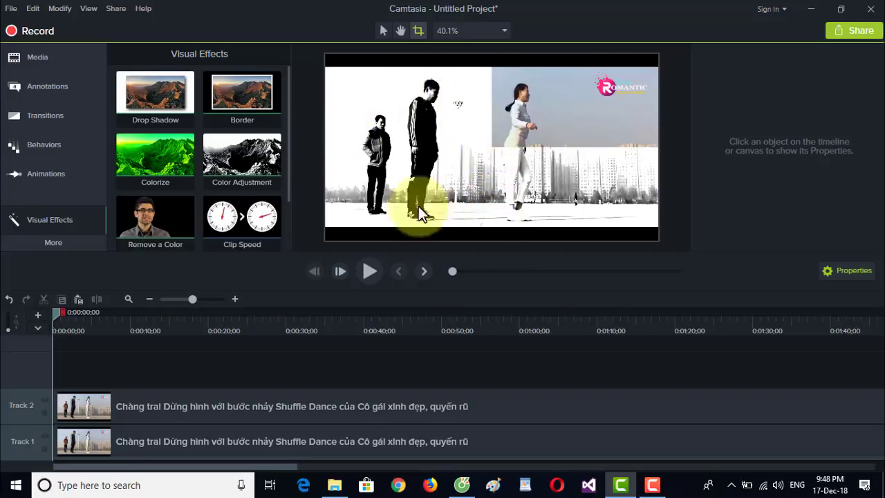
left_click(118, 400)
left_click_drag(127, 431, 127, 431)
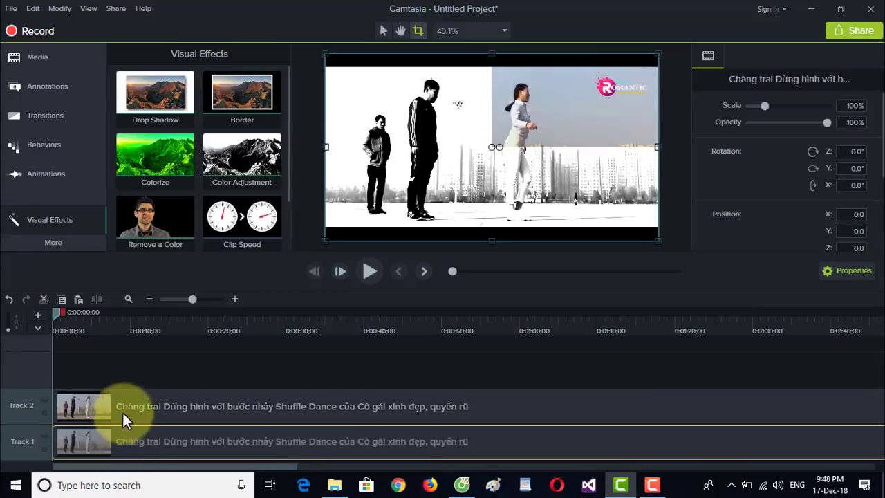
left_click(94, 363)
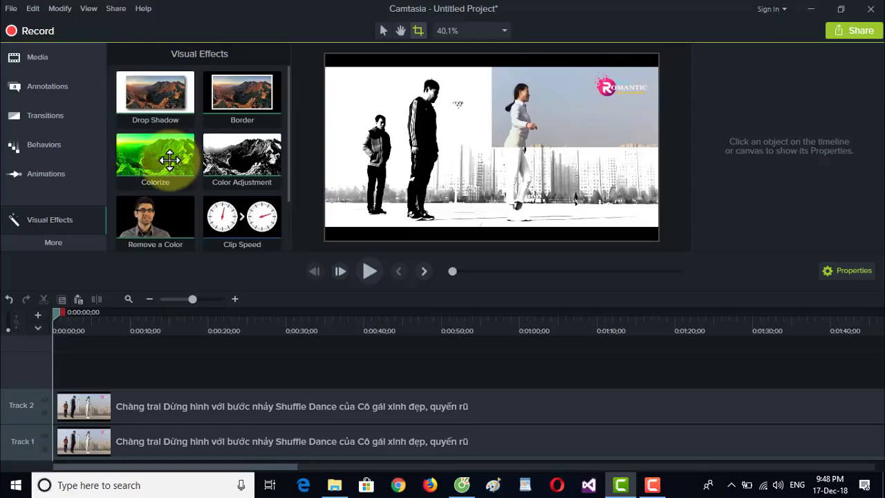
scroll(179, 167, "down", 1)
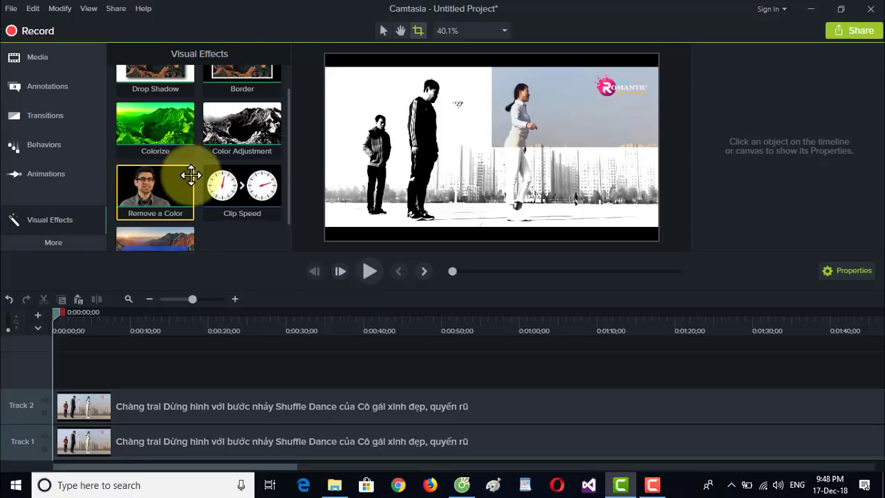
scroll(188, 200, "up", 1)
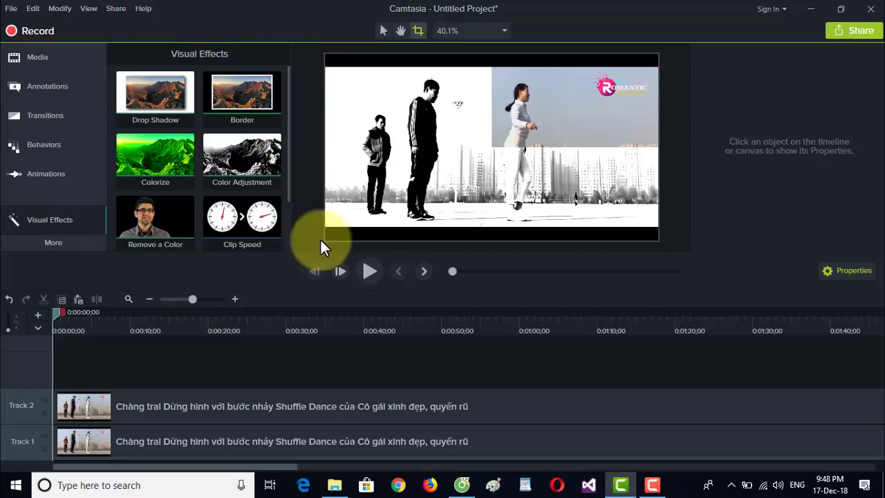
left_click_drag(54, 311, 222, 362)
Step: Switch to the Cốc Cốc browser window showing the Kenh Kien Thuc channel's videos on YouTube
key("alt+Tab")
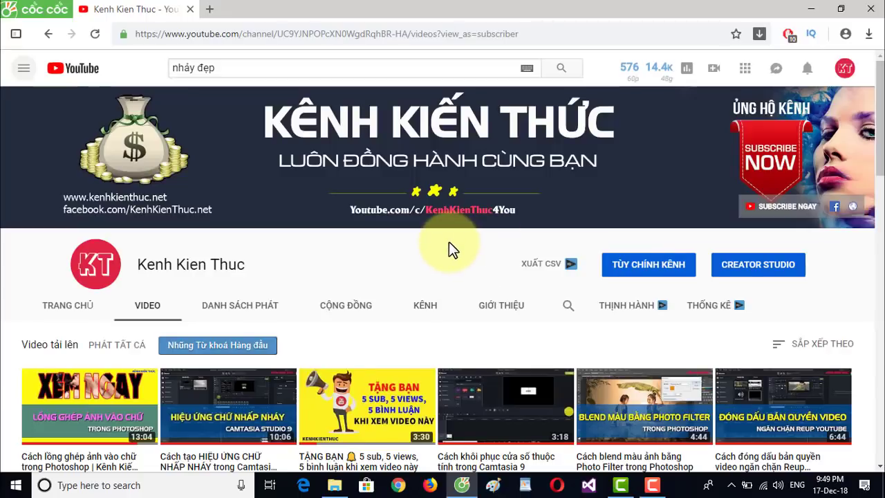